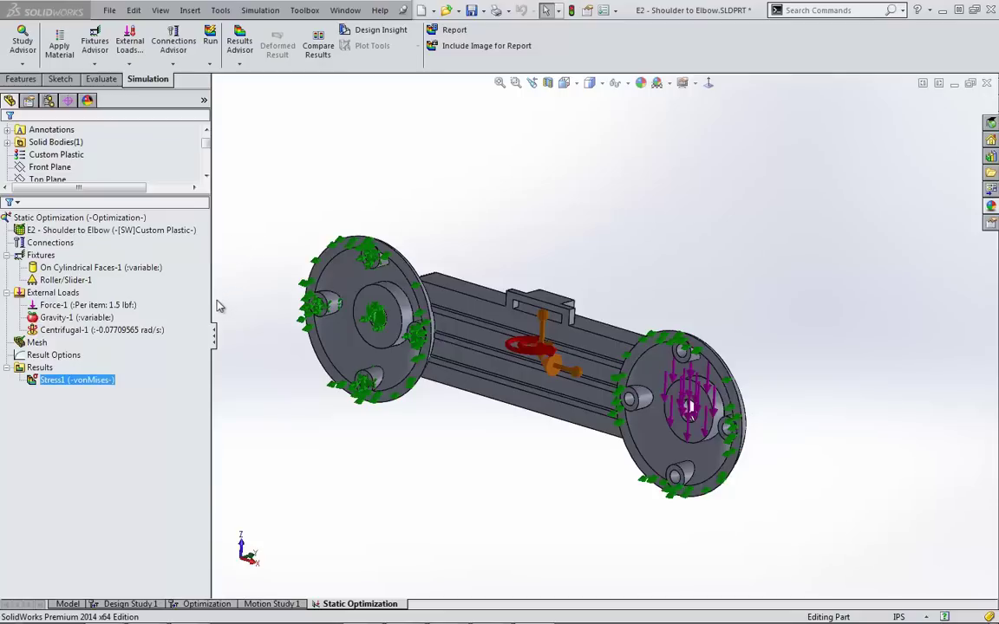
Step: Show the Stress1 von Mises plot of the Static Optimization study, peaking at 3.168 MPa
right_click(126, 380)
click(143, 385)
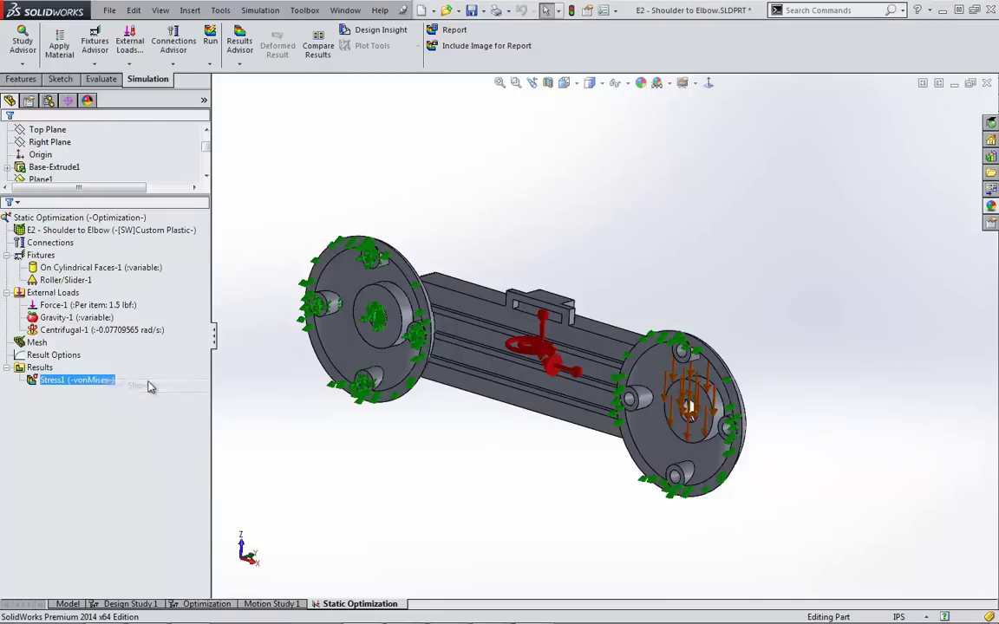
Step: Animate the Stress1 deformation, zoom into the flange and shaft area, and adjust the speed
right_click(121, 380)
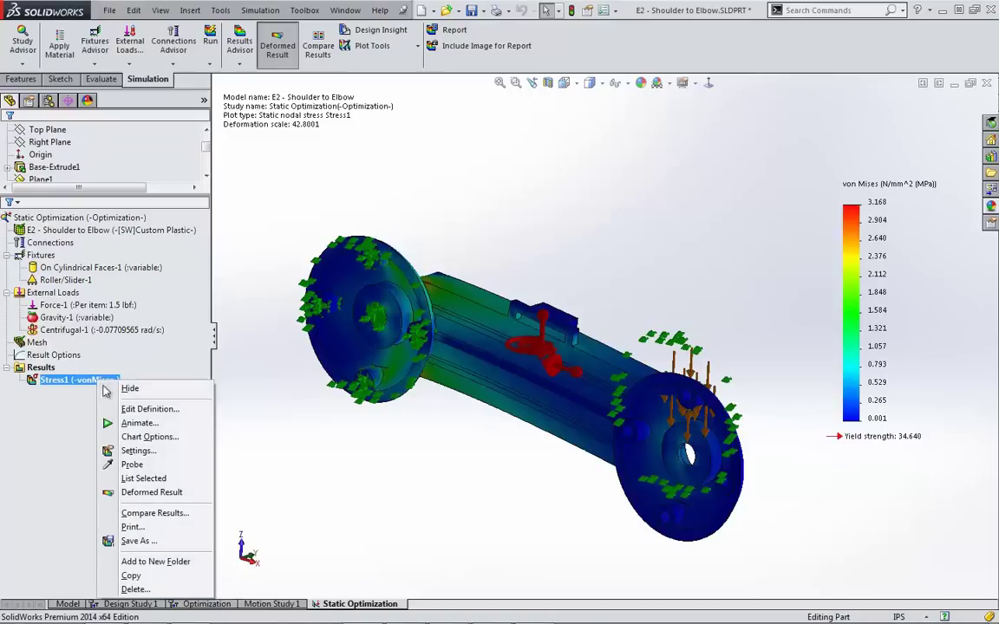
click(131, 423)
click(516, 82)
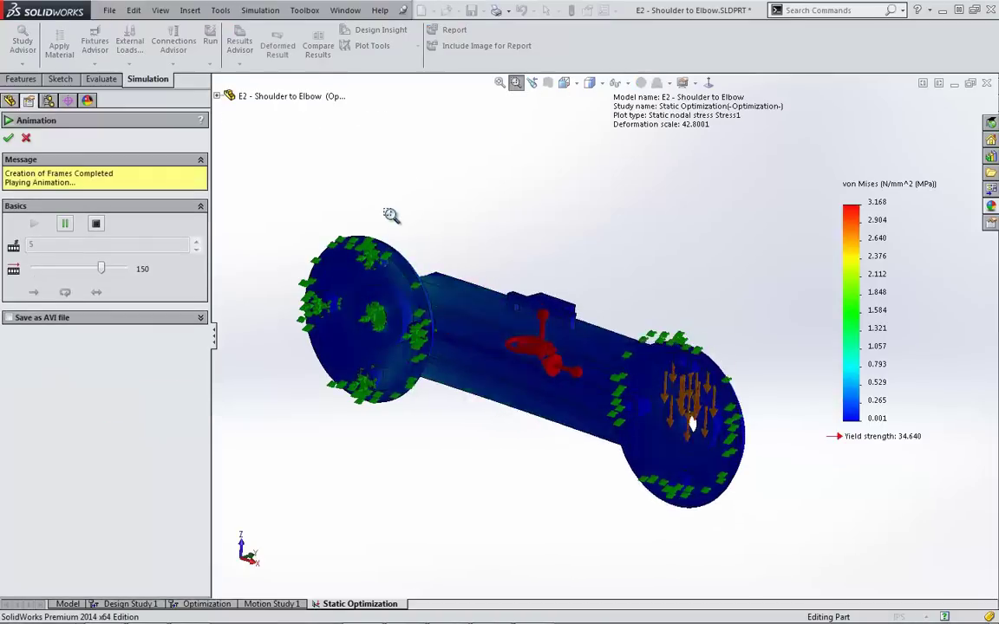
drag(391, 215, 490, 334)
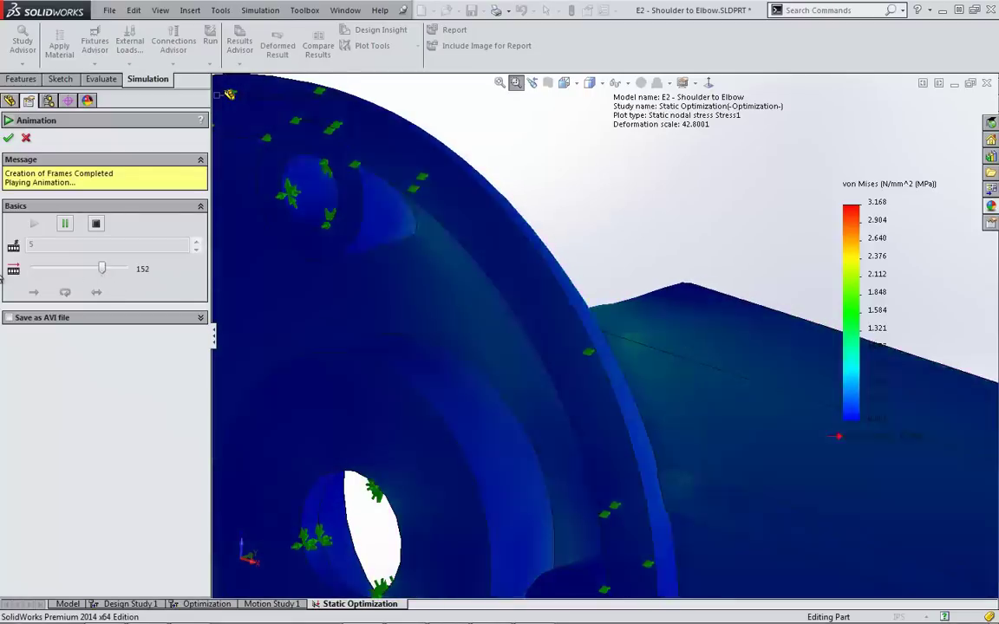
click(121, 272)
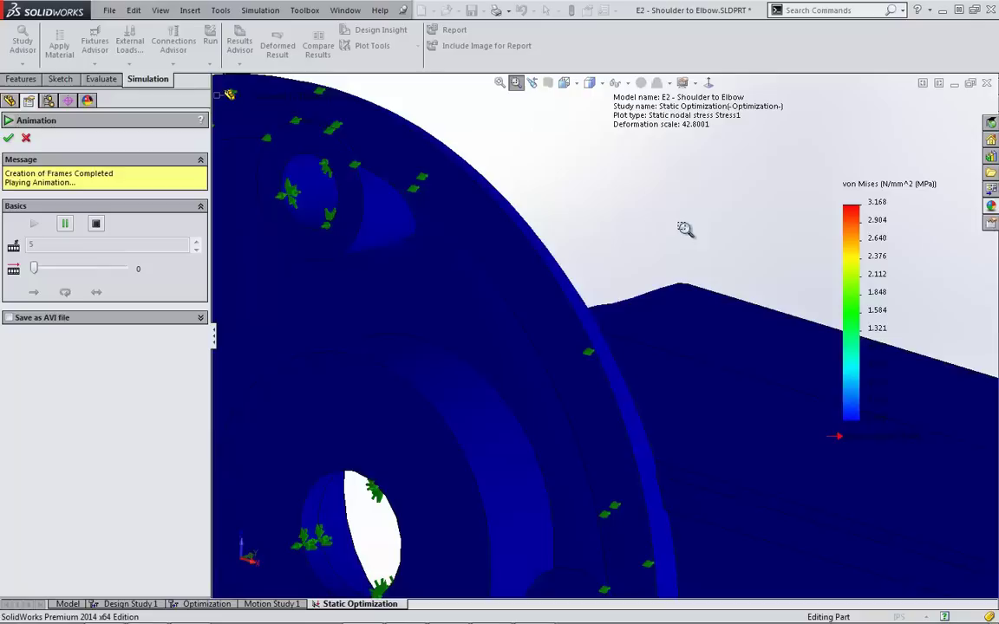
Step: Fit the whole arm in view, orbit to a flatter angle, and close the animation
click(499, 84)
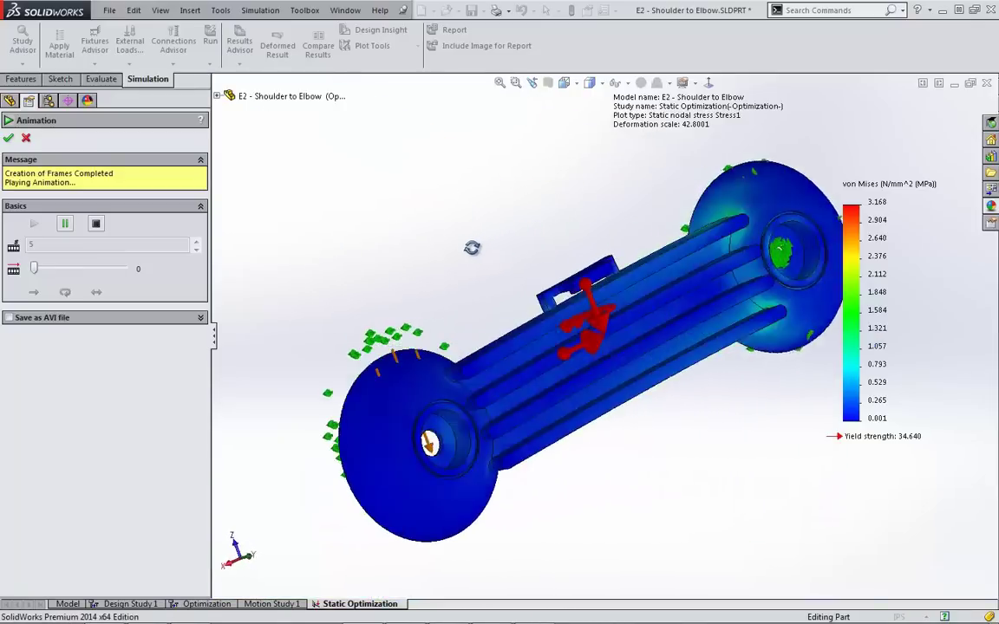
middle_drag(472, 248, 422, 274)
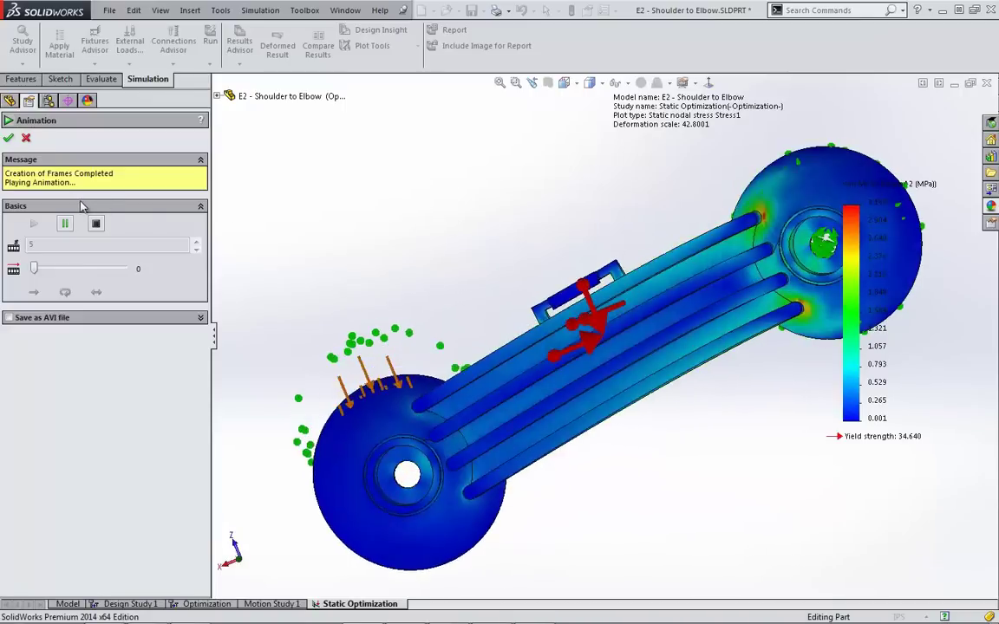
click(8, 137)
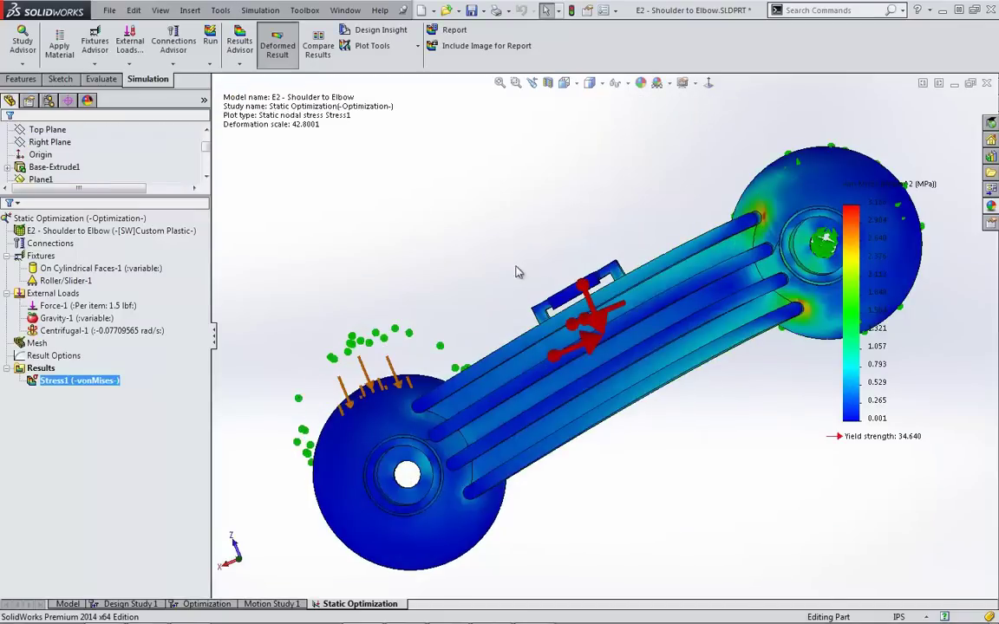
ctrl+middle_drag(579, 249, 464, 257)
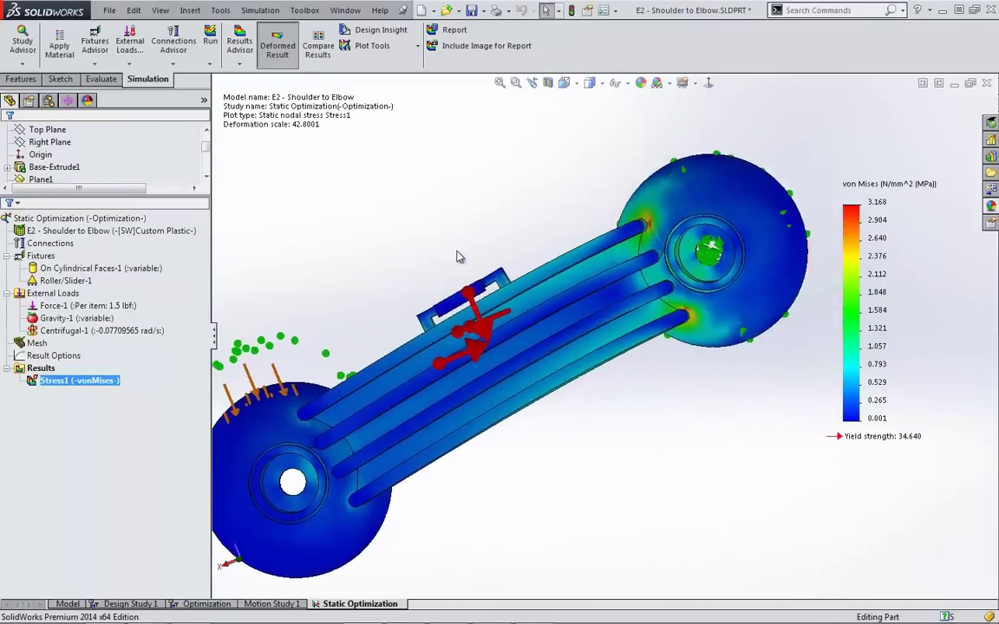
Step: In the Optimization study, define a Peg_Diameter parameter linked to the peg's 0.115 in diameter
click(207, 604)
click(268, 469)
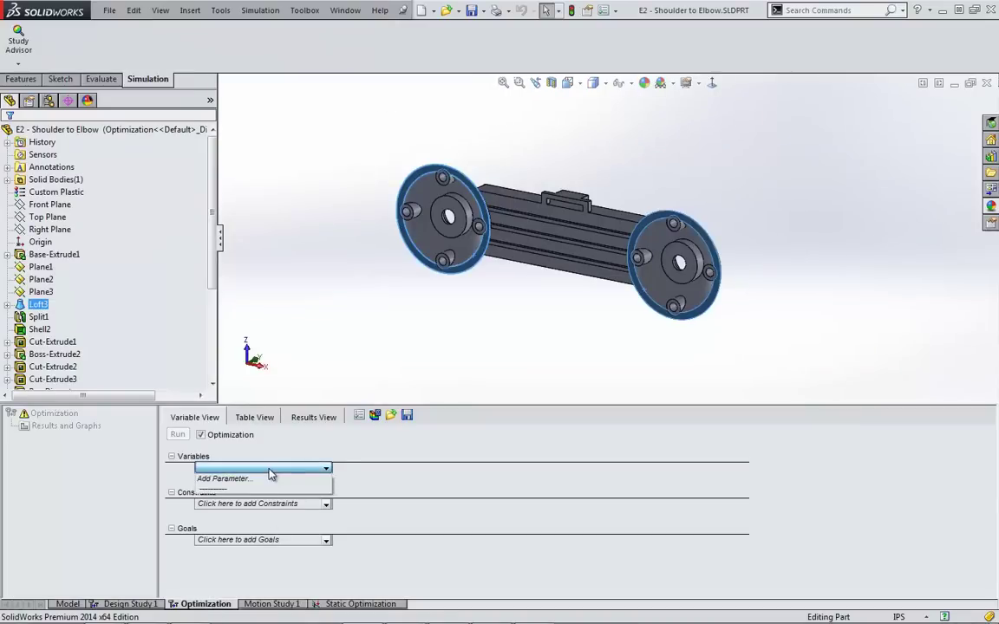
click(260, 480)
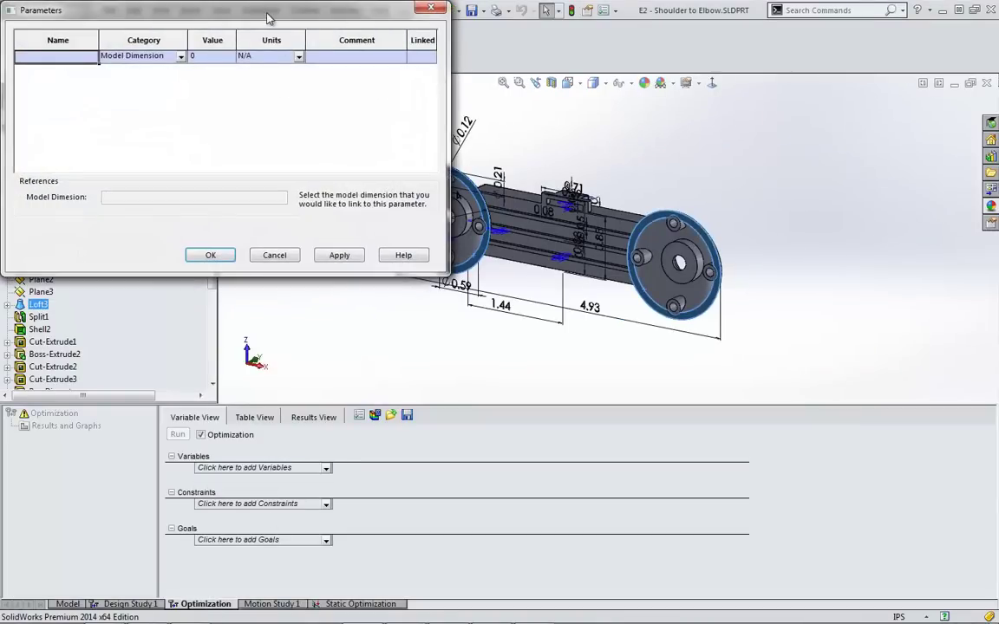
drag(272, 20, 445, 227)
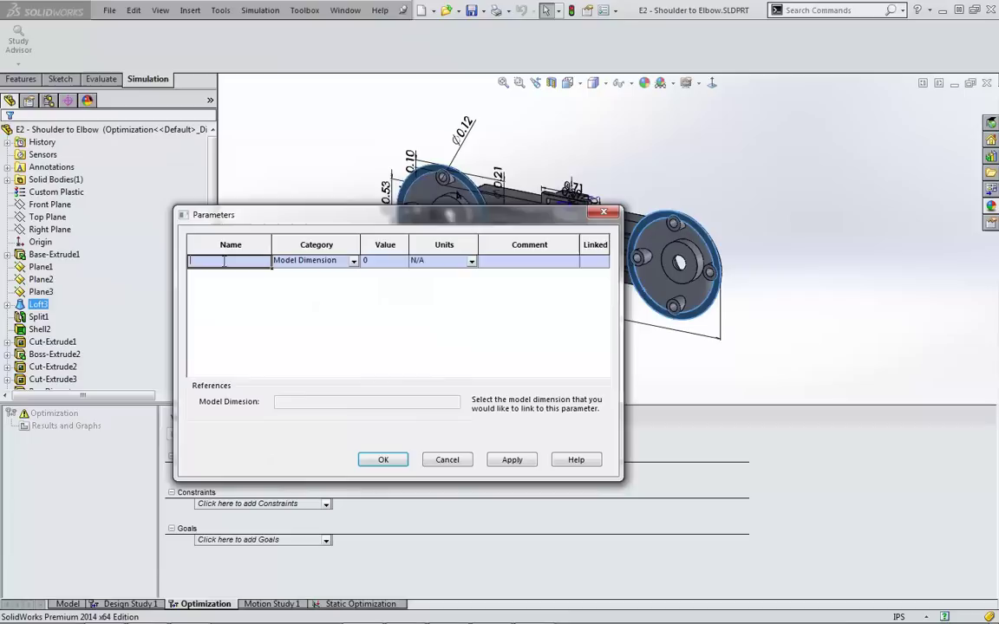
text(Peg_Diameter)
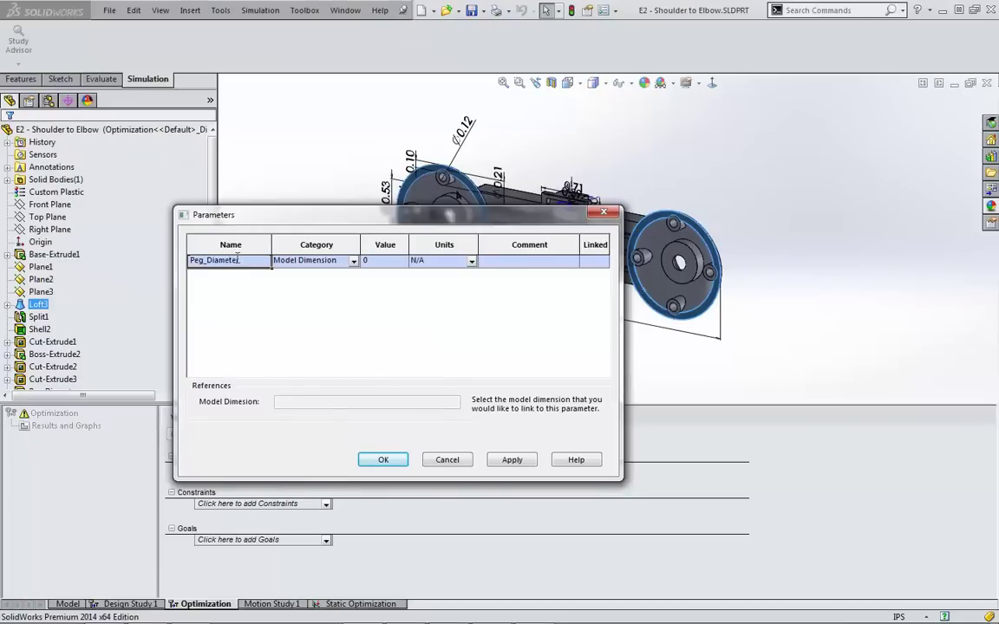
drag(260, 222, 297, 285)
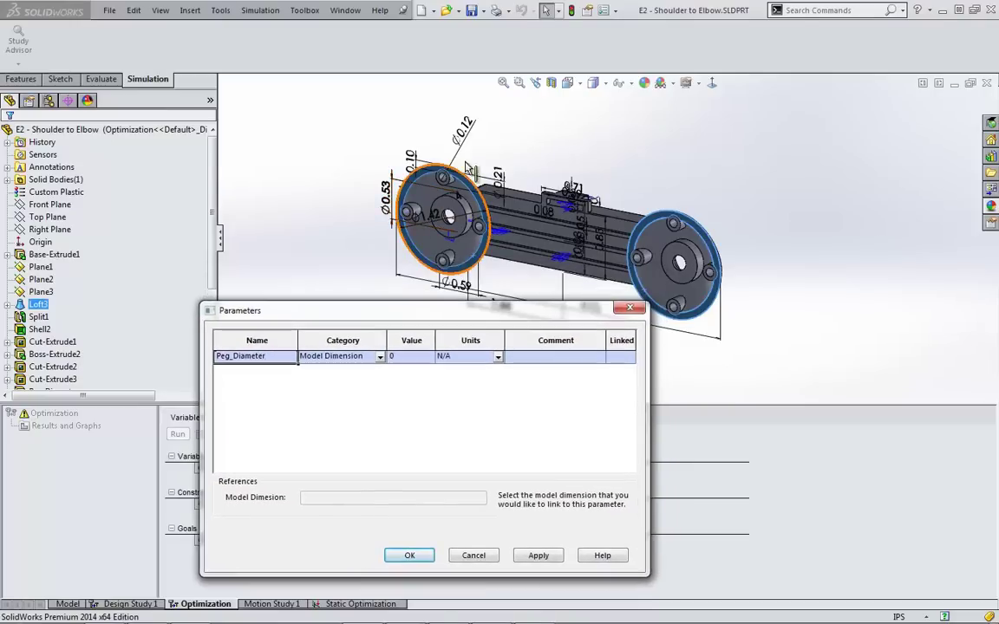
click(467, 132)
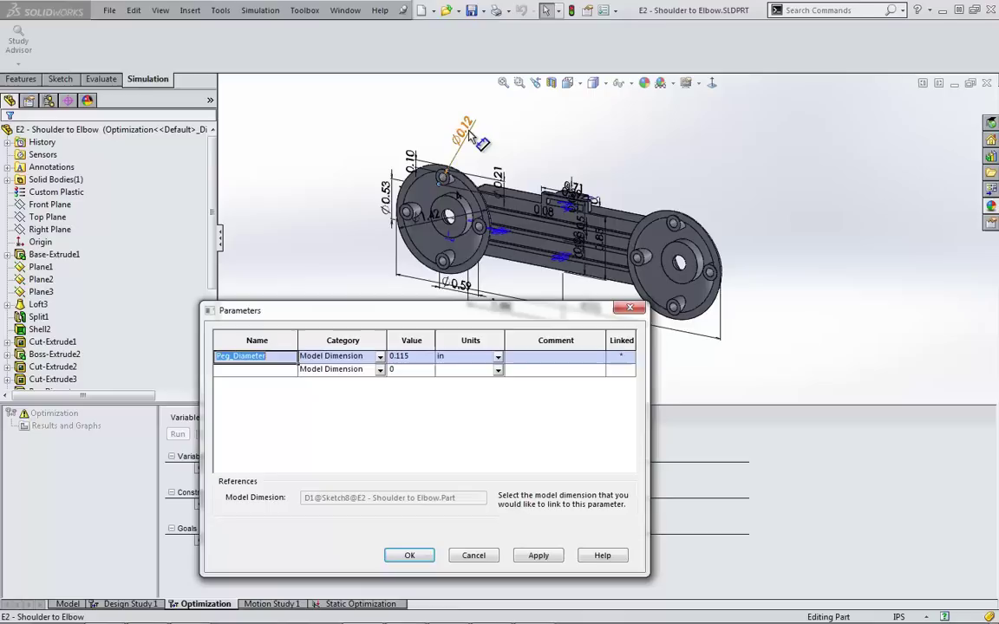
Step: Add Rib Thickness (0.1 in) and Underside depth (0.28 in) parameters linked to their dimensions
click(261, 374)
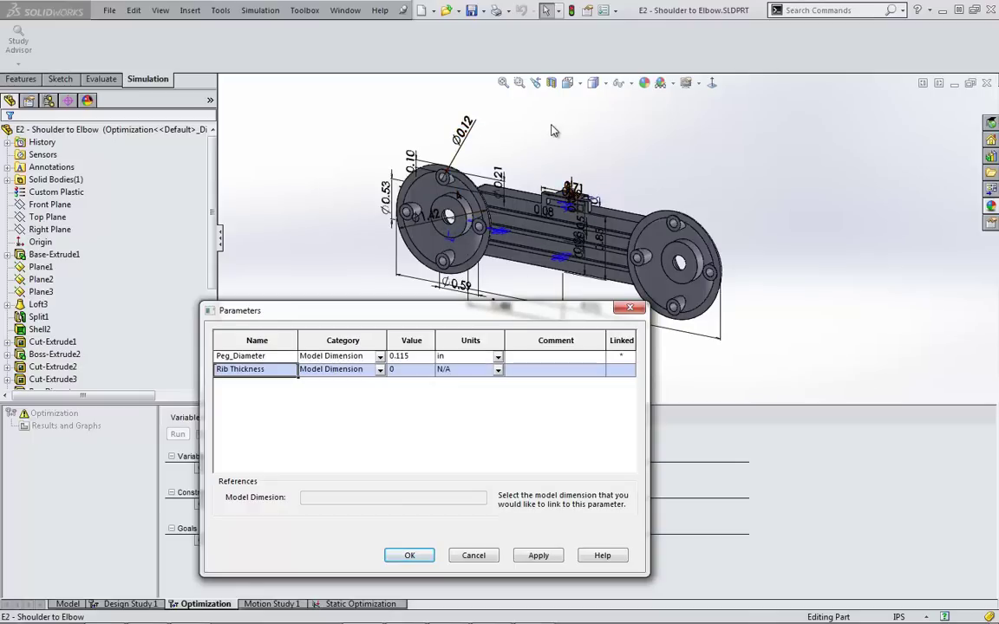
middle_drag(619, 152, 529, 208)
click(548, 228)
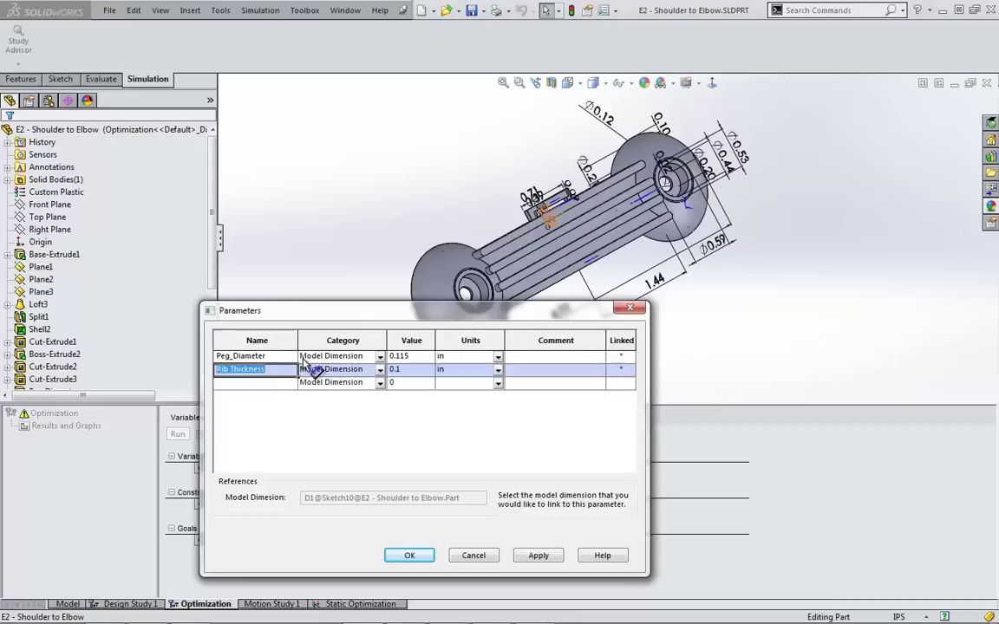
click(260, 382)
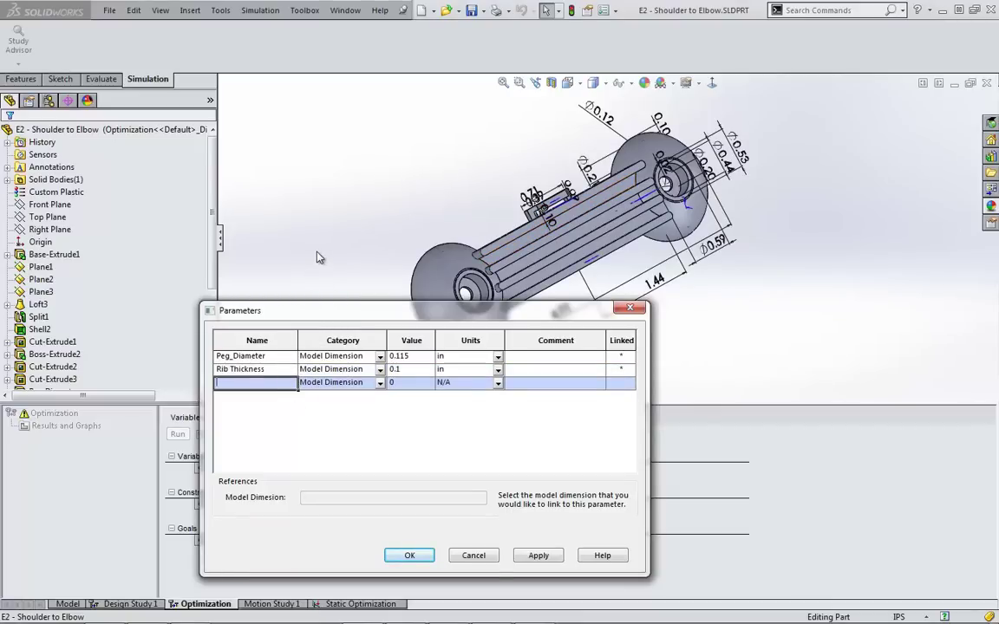
text(Underside depth)
key(Return)
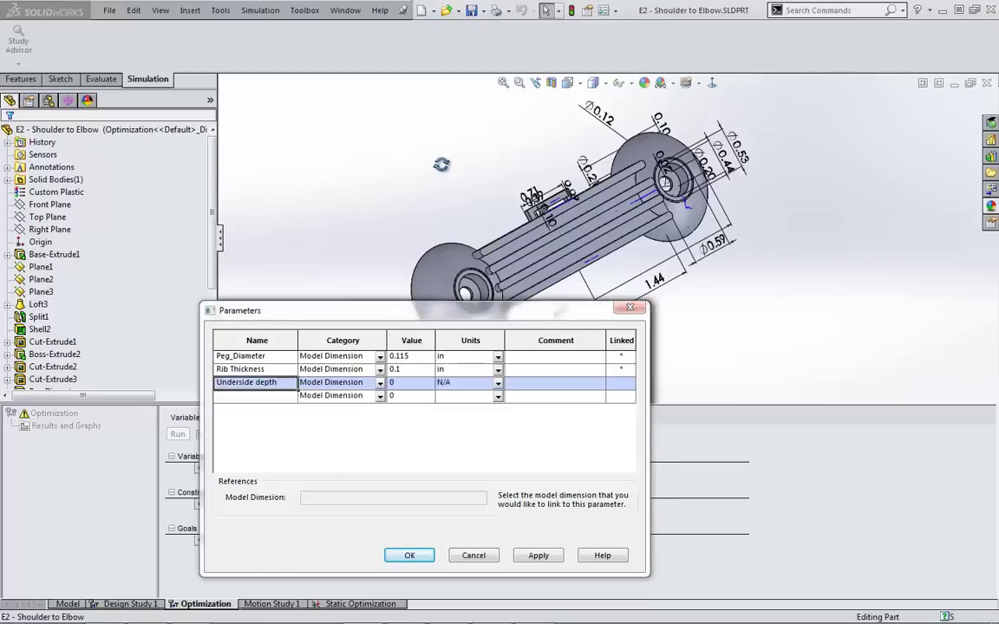
middle_drag(441, 164, 535, 257)
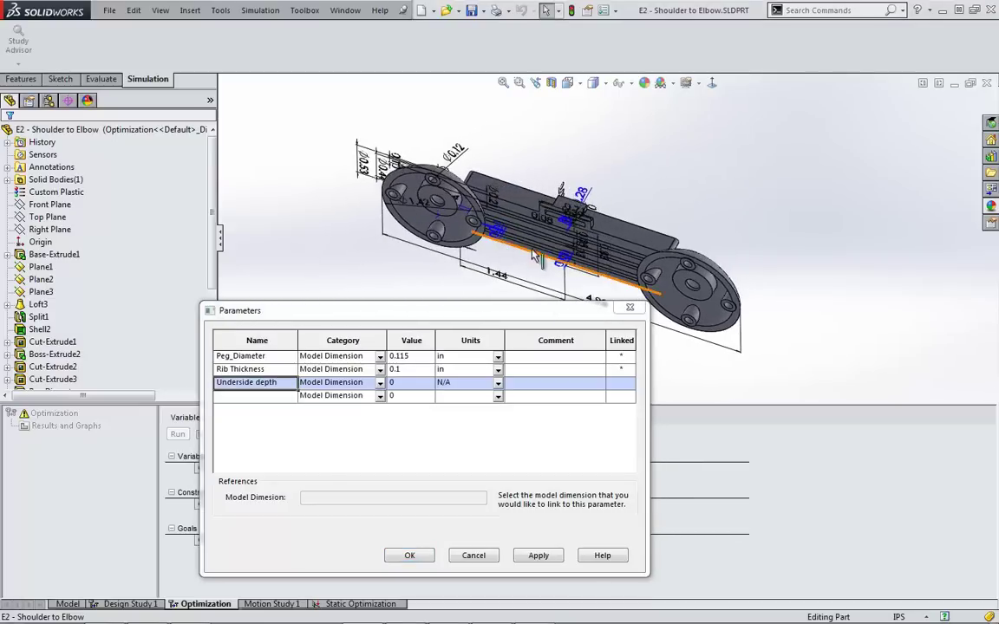
click(583, 195)
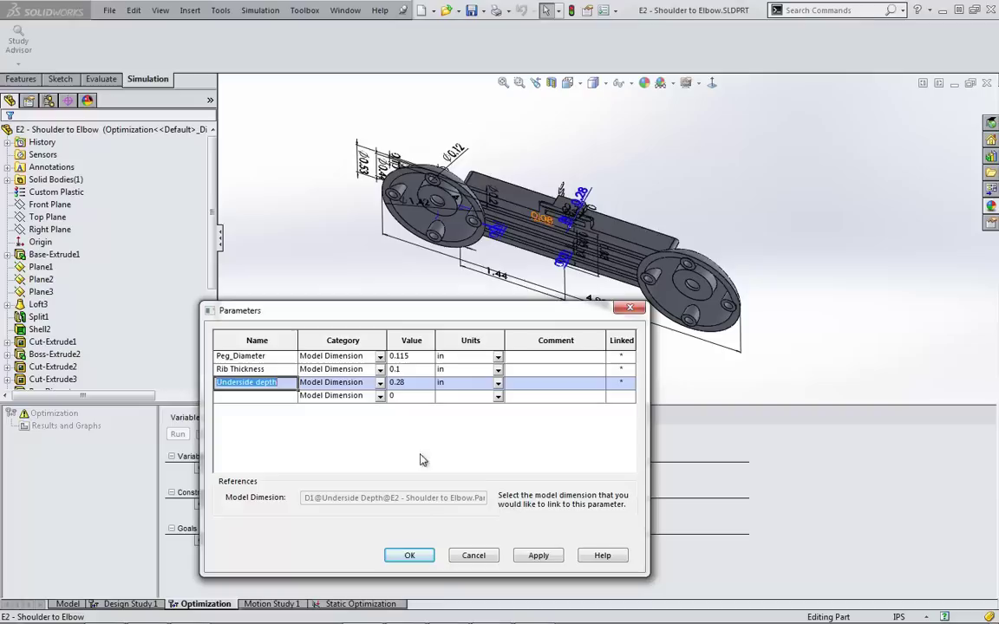
Step: Save the parameters and make Peg_Diameter a range variable from 0.1 to 0.15 in
click(414, 557)
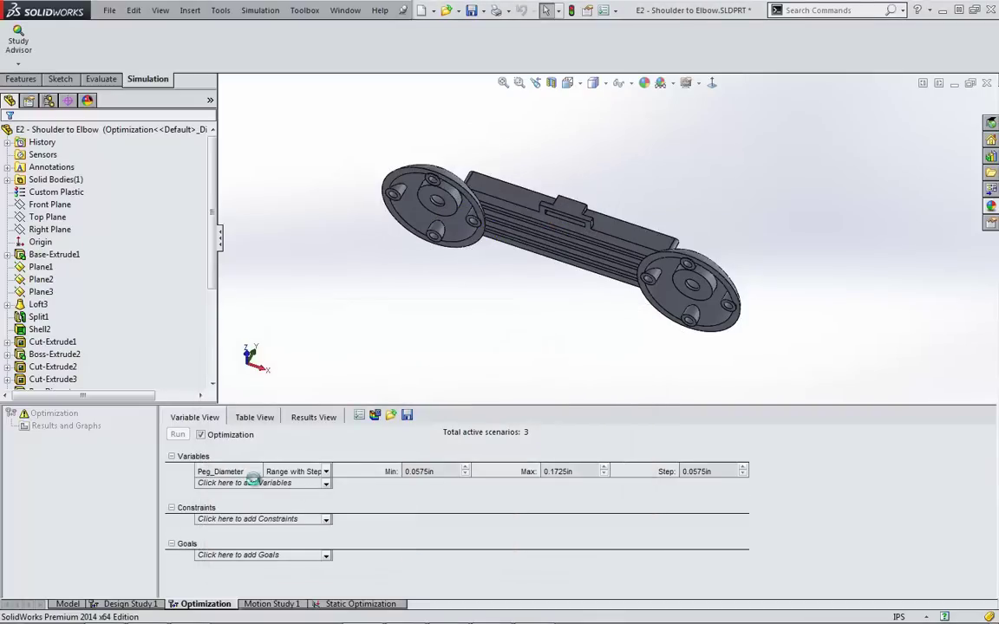
click(326, 471)
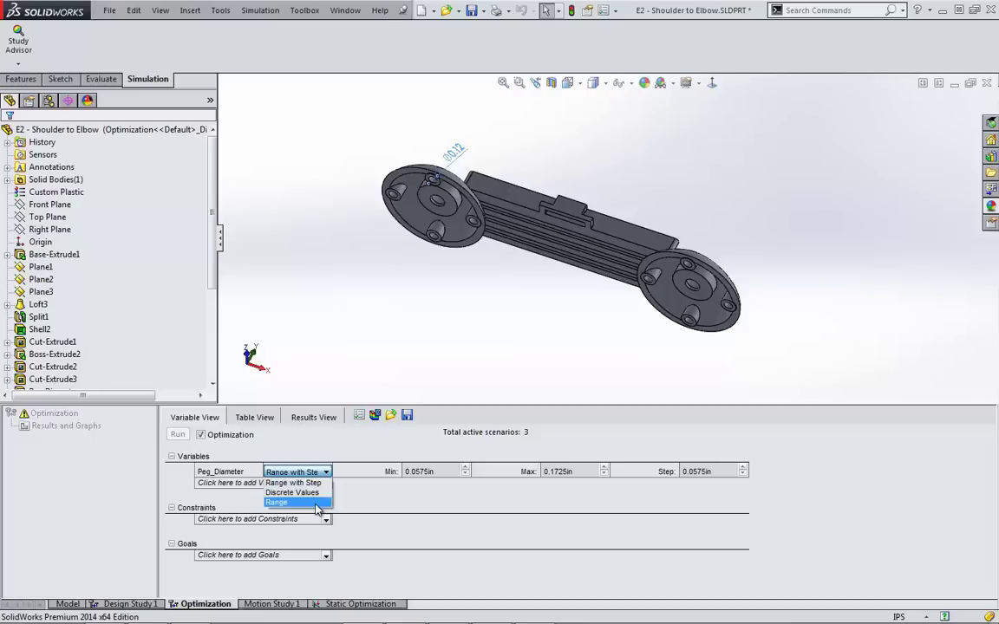
click(316, 505)
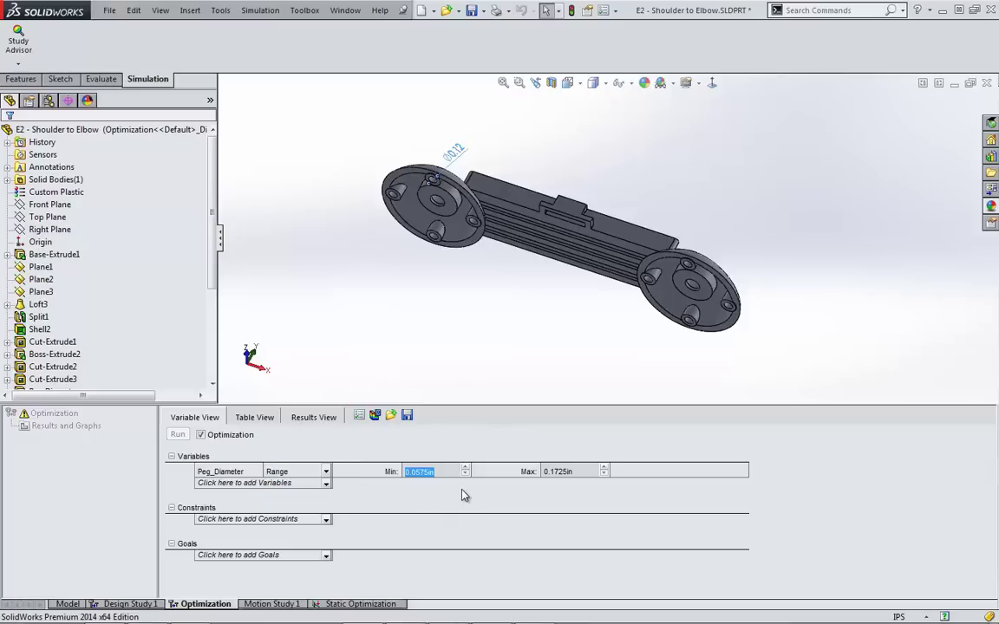
text(.1)
click(568, 473)
text(.1)
key(Return)
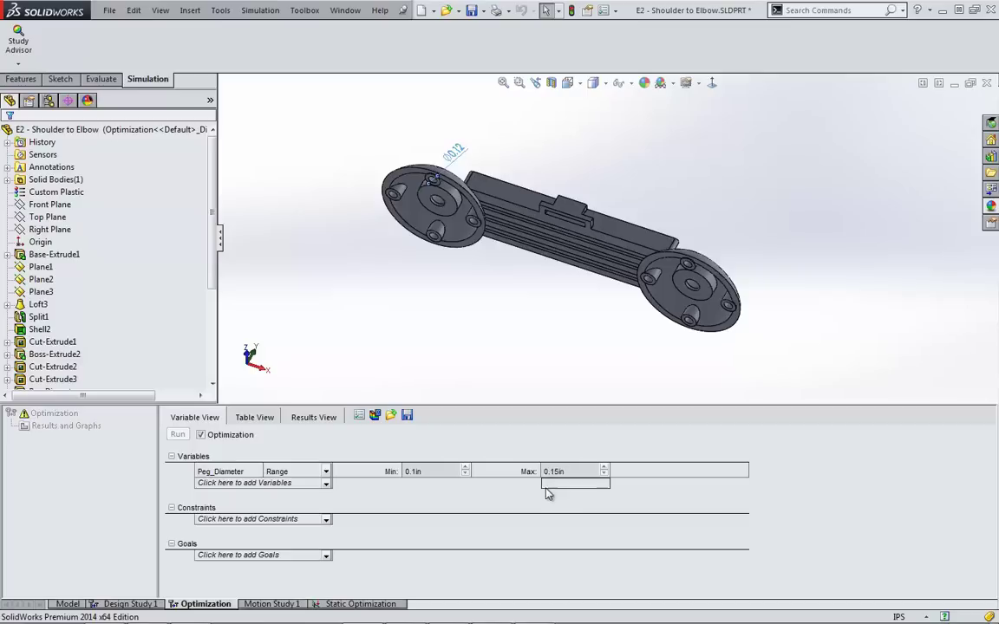
Step: Add Rib Thickness as a range variable from 0.05 to 0.15 in
click(313, 485)
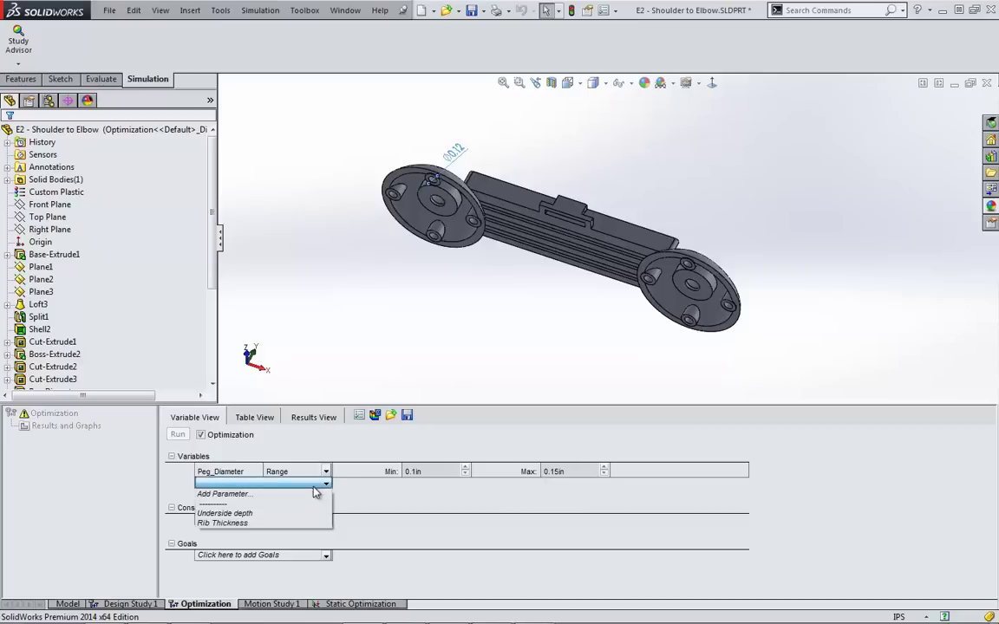
click(294, 524)
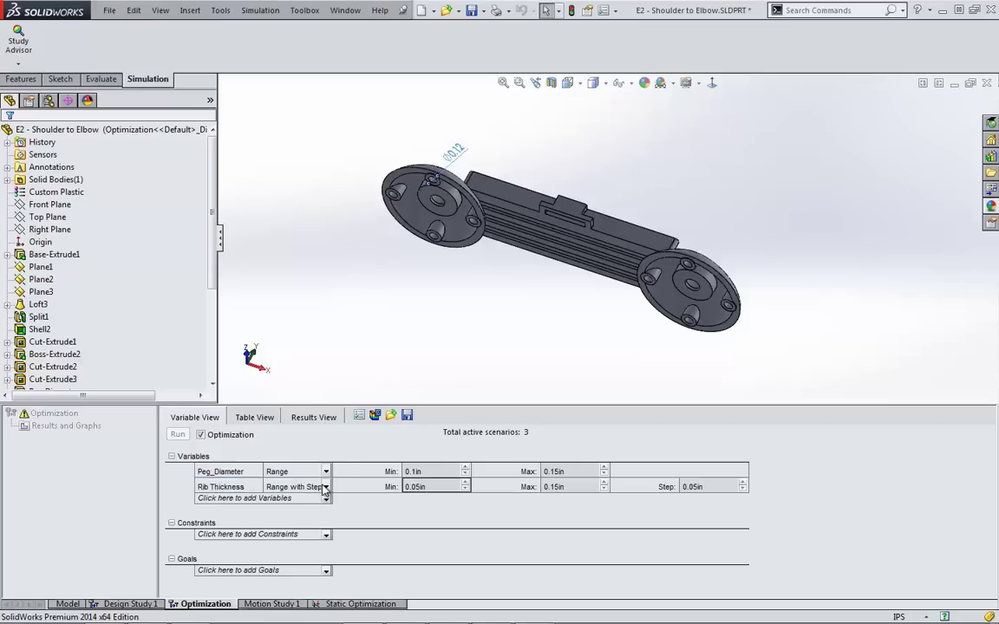
click(326, 487)
click(286, 518)
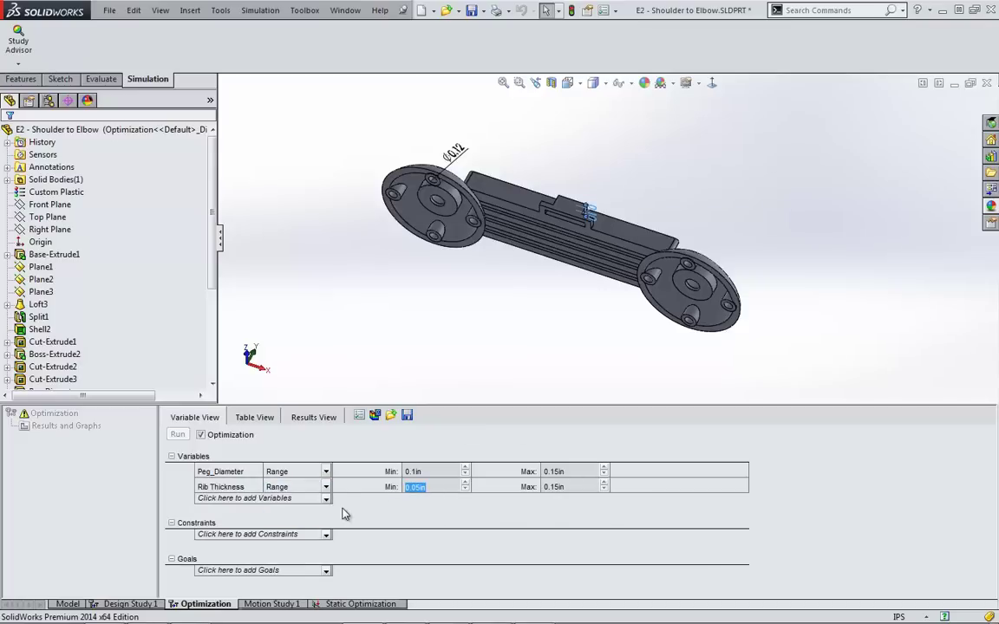
Step: Add Underside depth as a range variable from 0.22 to 0.32 in
click(302, 500)
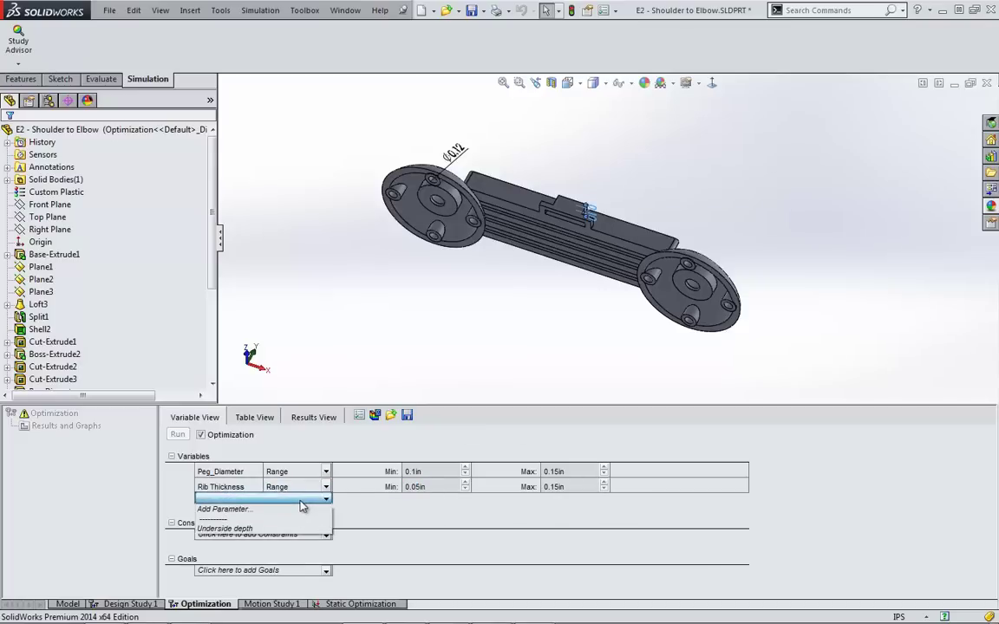
click(299, 528)
click(299, 503)
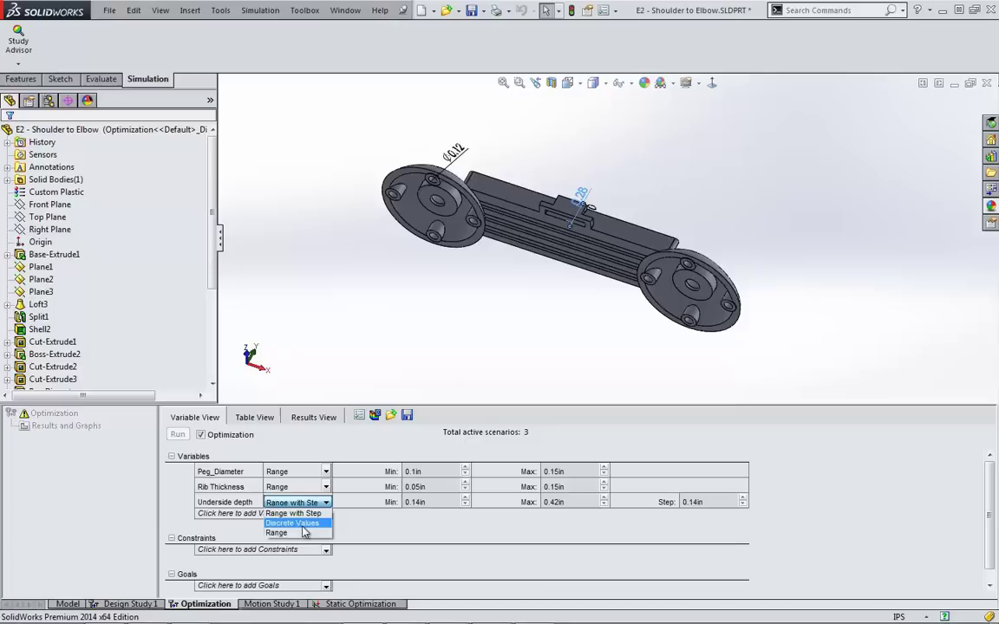
click(304, 532)
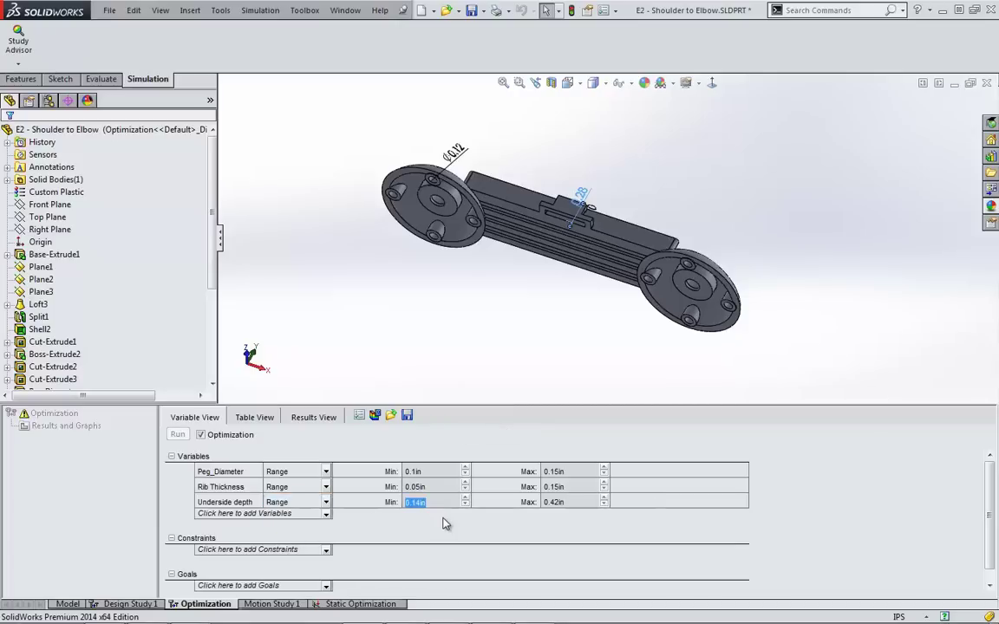
key(BackSpace)
text(.25)
click(569, 503)
key(BackSpace)
key(Return)
key(BackSpace)
Step: Add a Stress1 goal from Simulation Data (von Mises, Model Max), set to Minimize
click(244, 585)
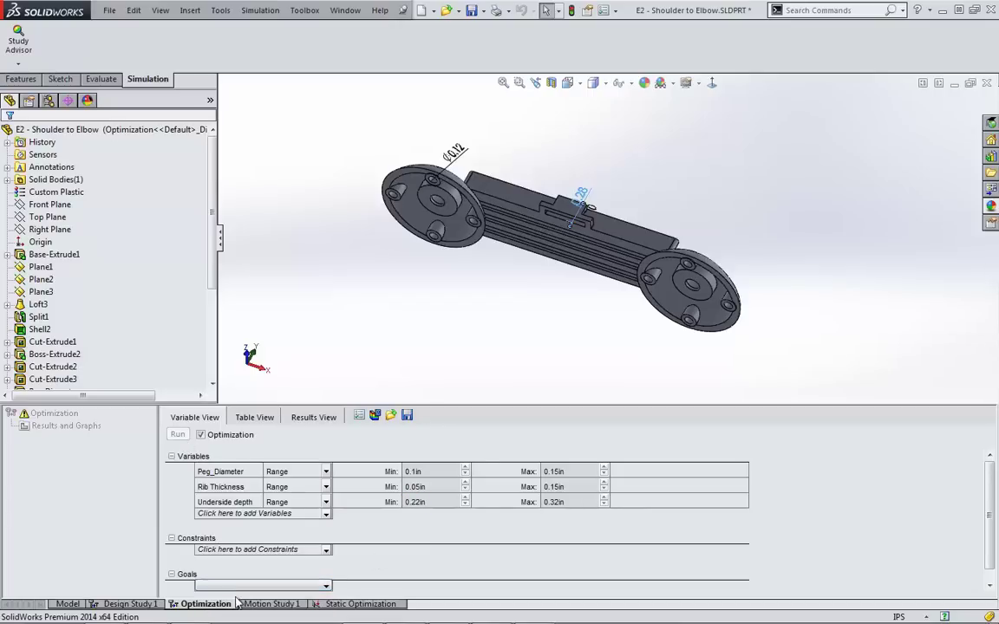
click(236, 587)
click(219, 598)
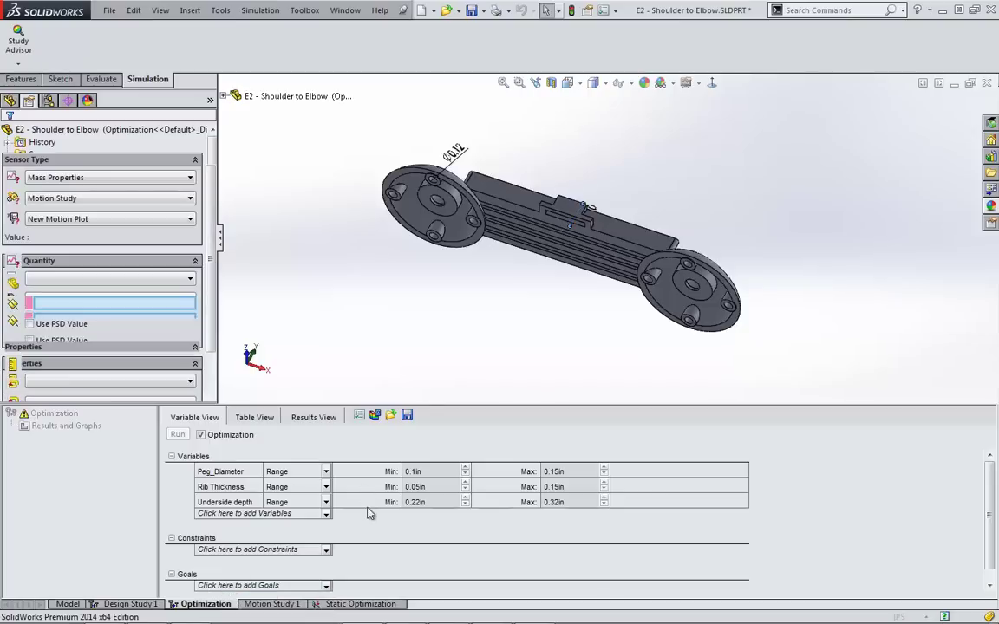
click(98, 179)
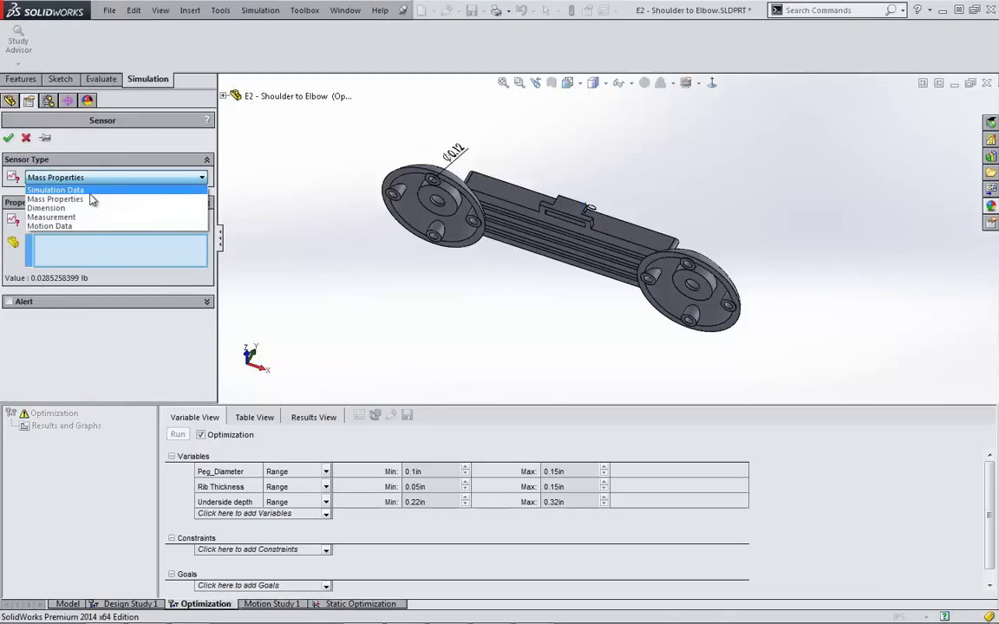
click(90, 191)
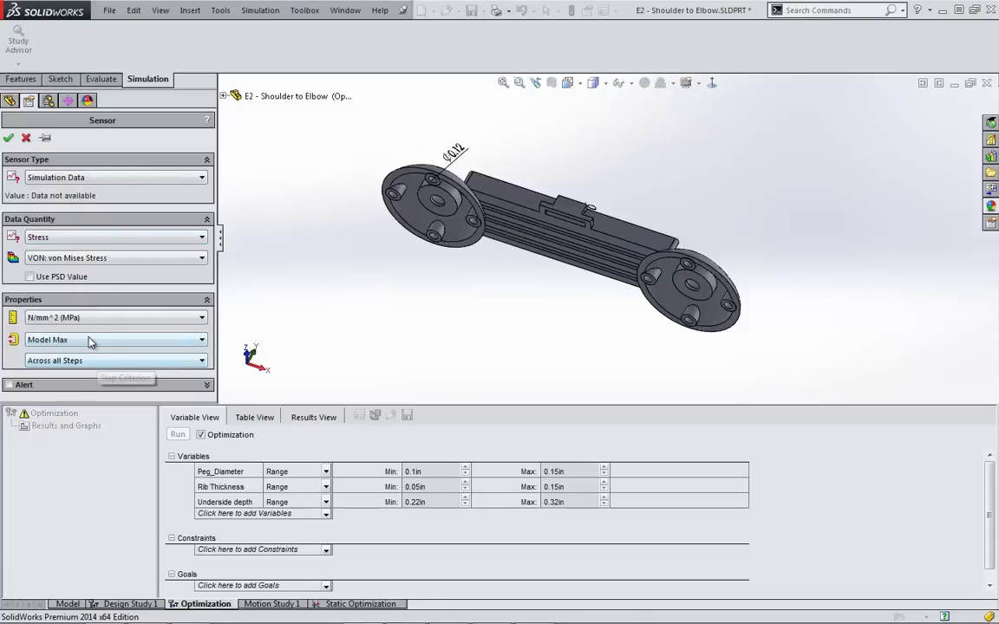
click(9, 137)
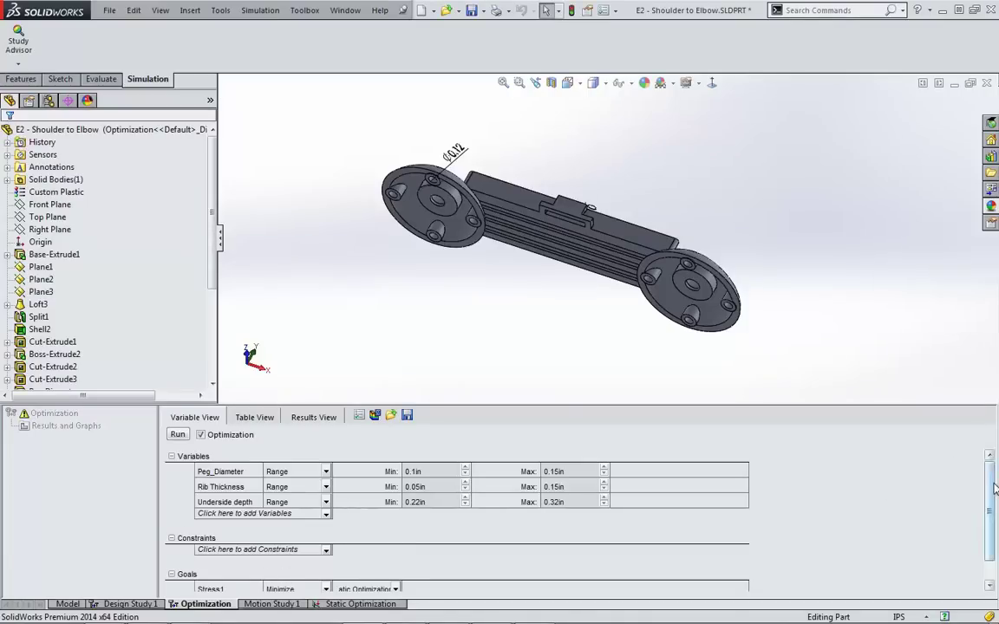
scroll(892, 468, down, 2)
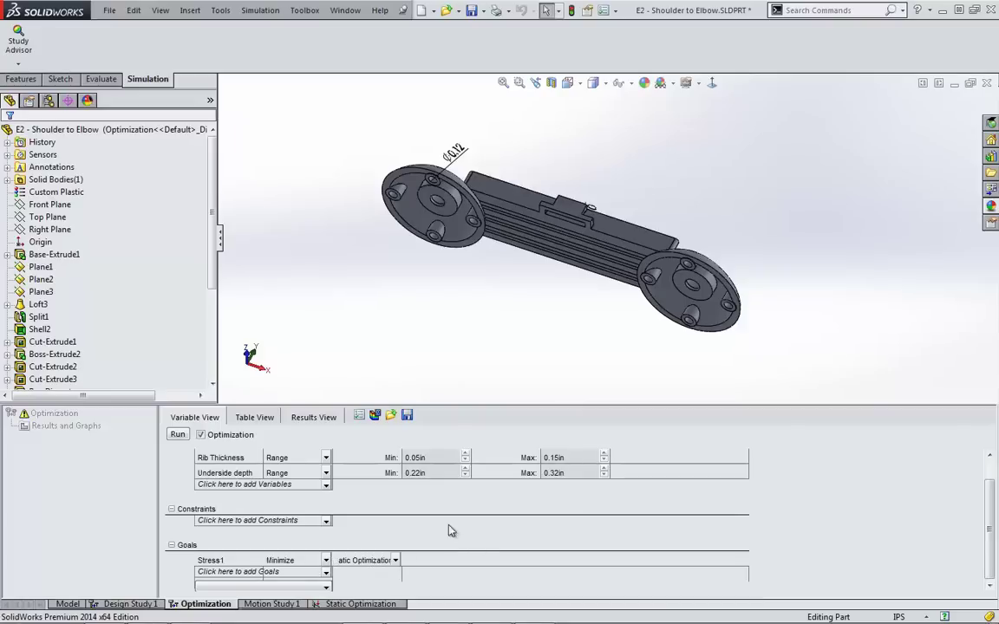
Step: Run all 15 scenarios, review the results table and check design study quality
click(177, 436)
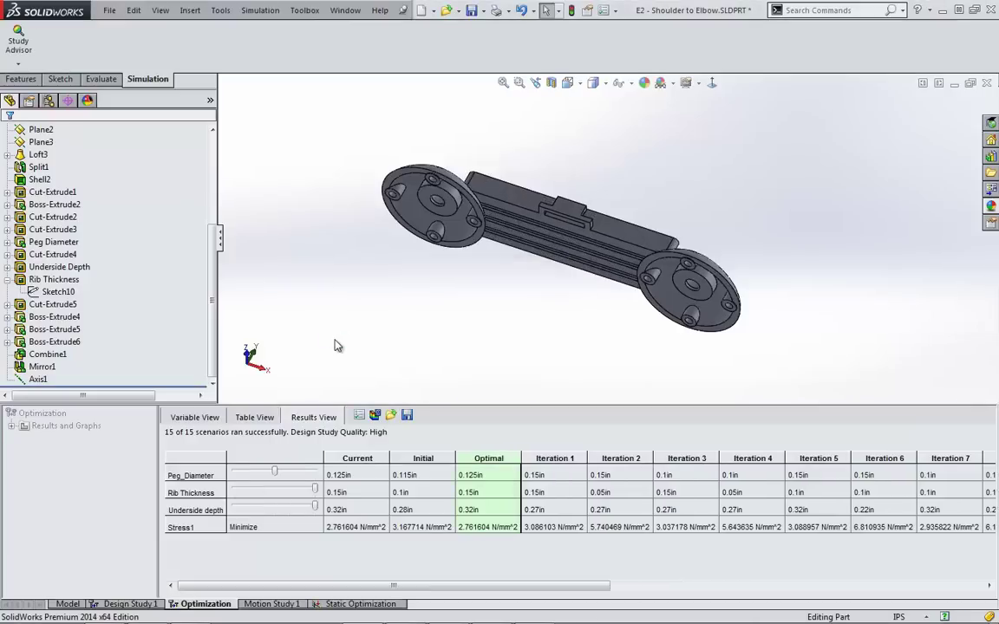
drag(463, 586, 962, 617)
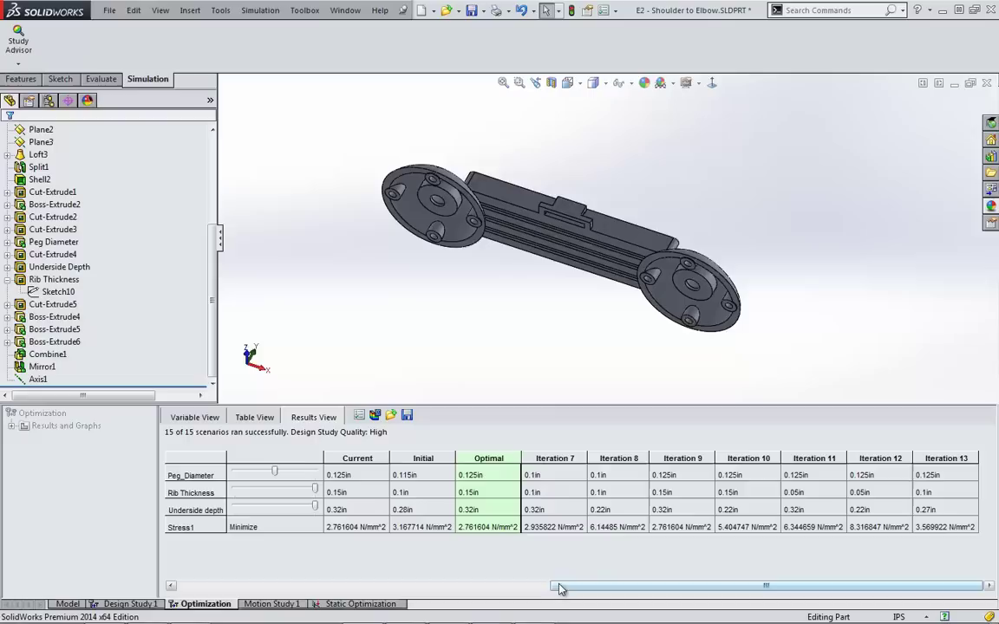
drag(560, 586, 420, 544)
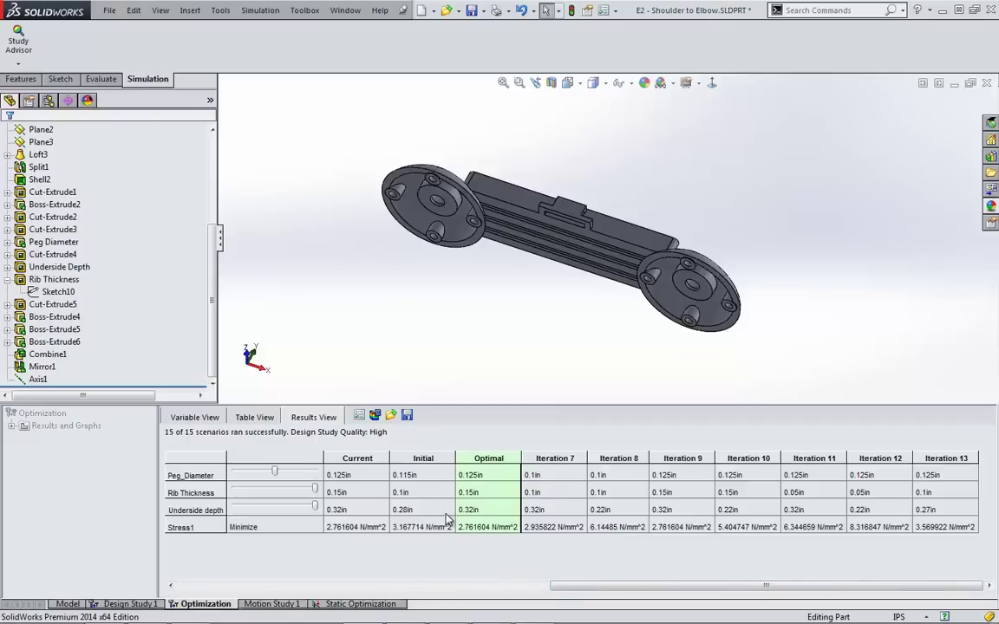
click(367, 416)
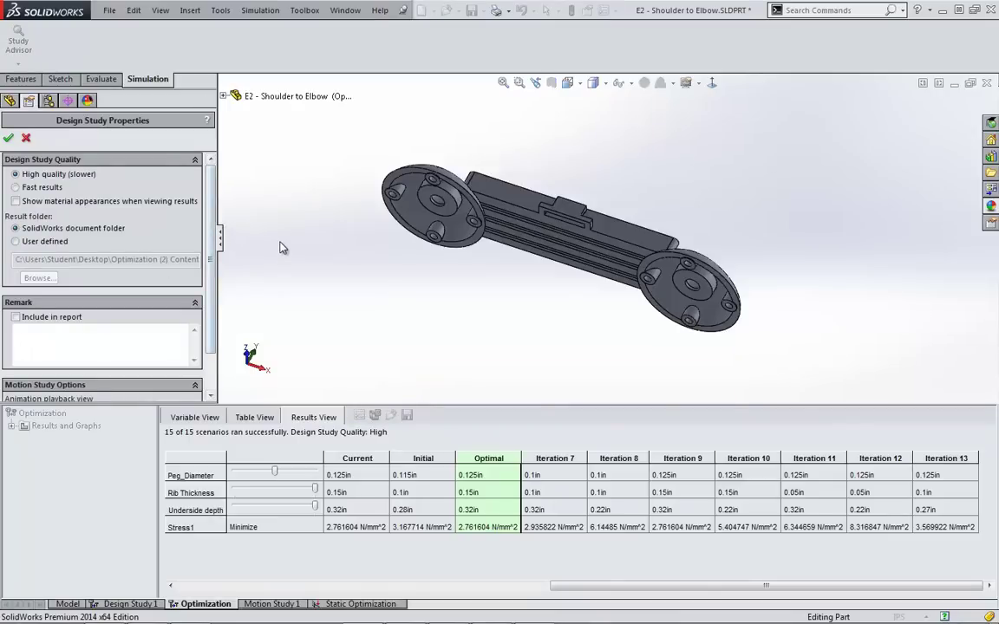
click(9, 139)
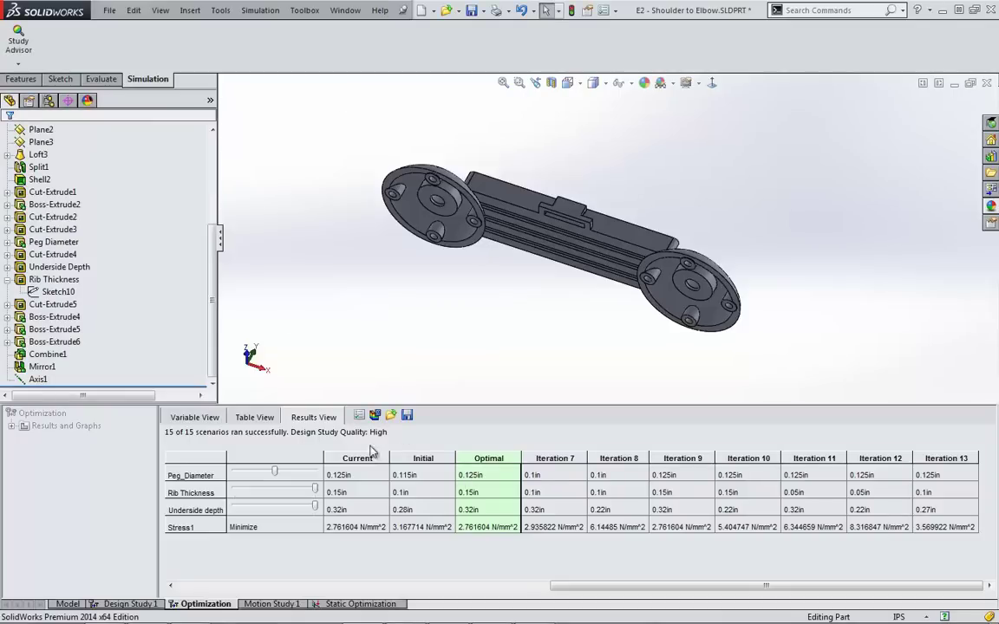
click(73, 295)
middle_drag(363, 269, 304, 315)
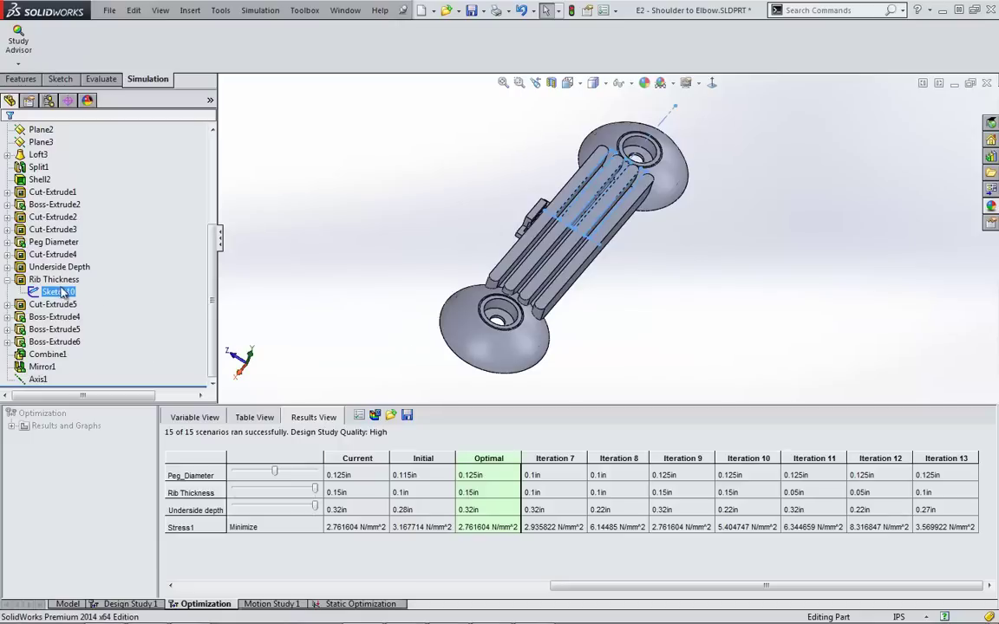
click(57, 241)
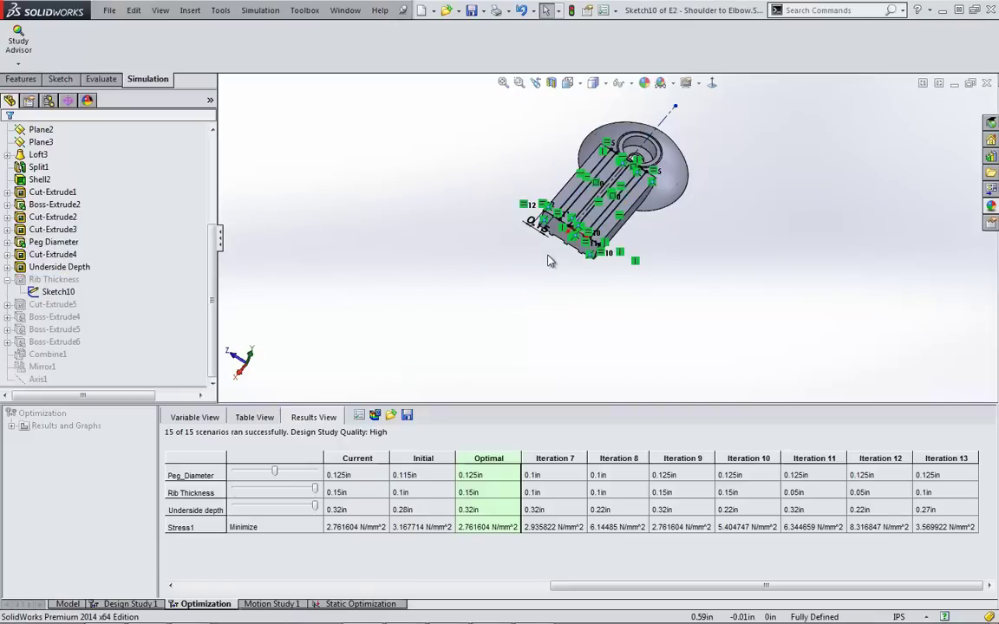
click(532, 223)
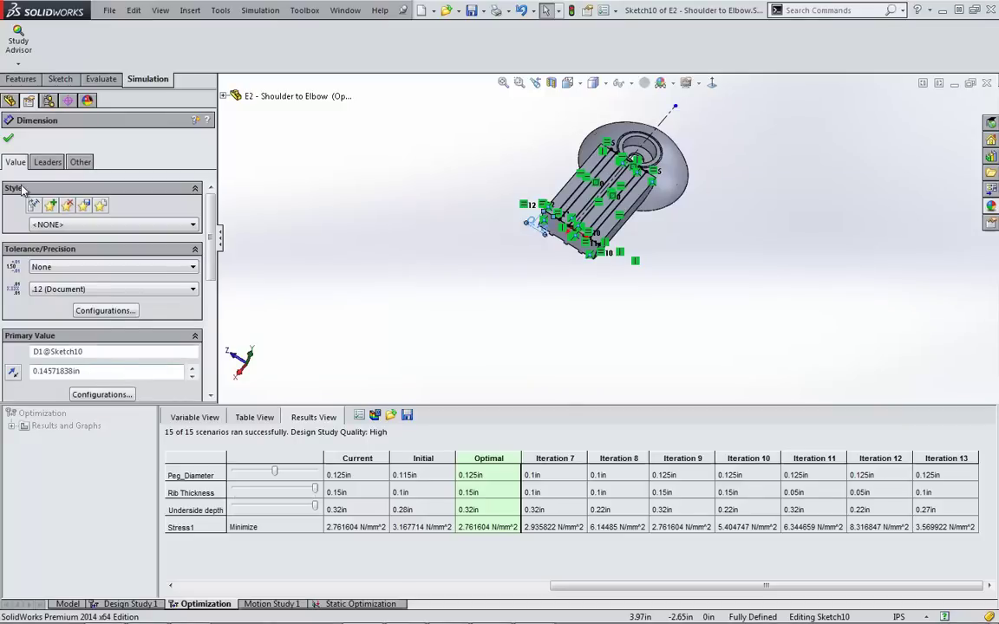
click(10, 138)
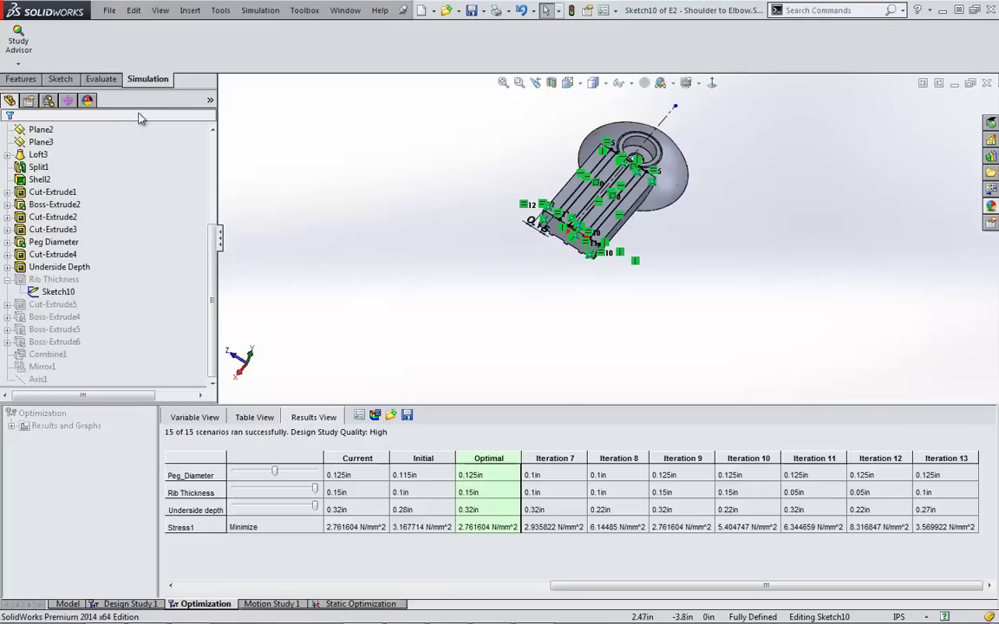
click(60, 79)
click(21, 39)
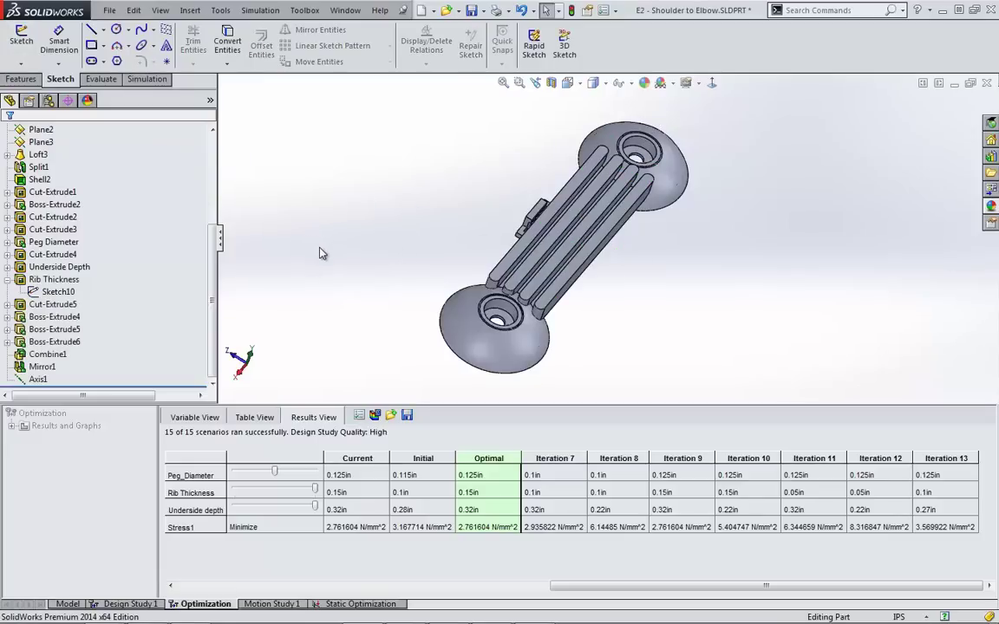
middle_drag(321, 253, 292, 276)
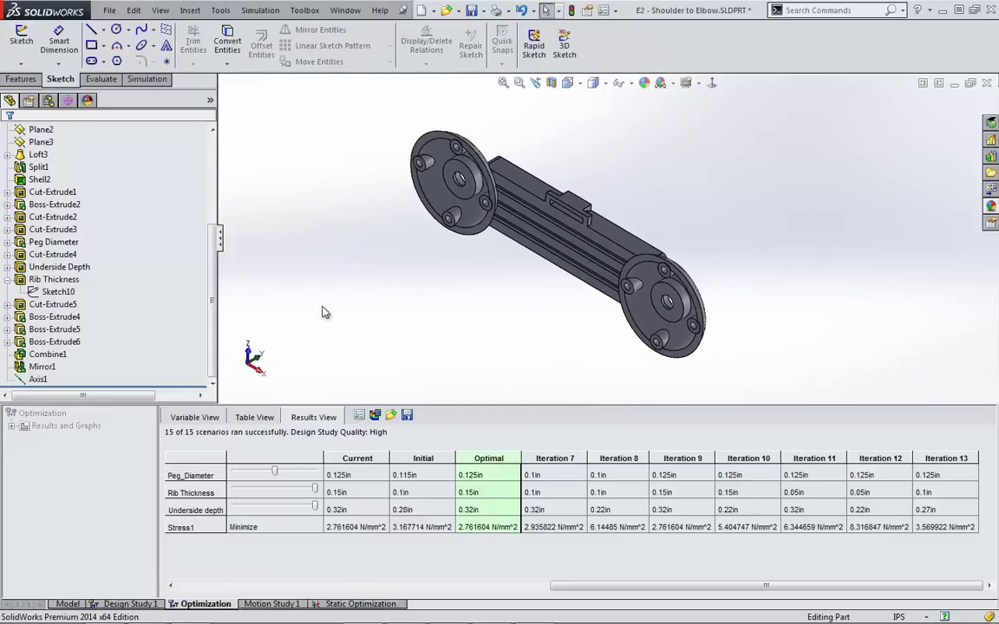
Step: Remove the Stress1 goal and constrain Stress1 to 'Is less than' 2.8 N/mm^2
click(193, 418)
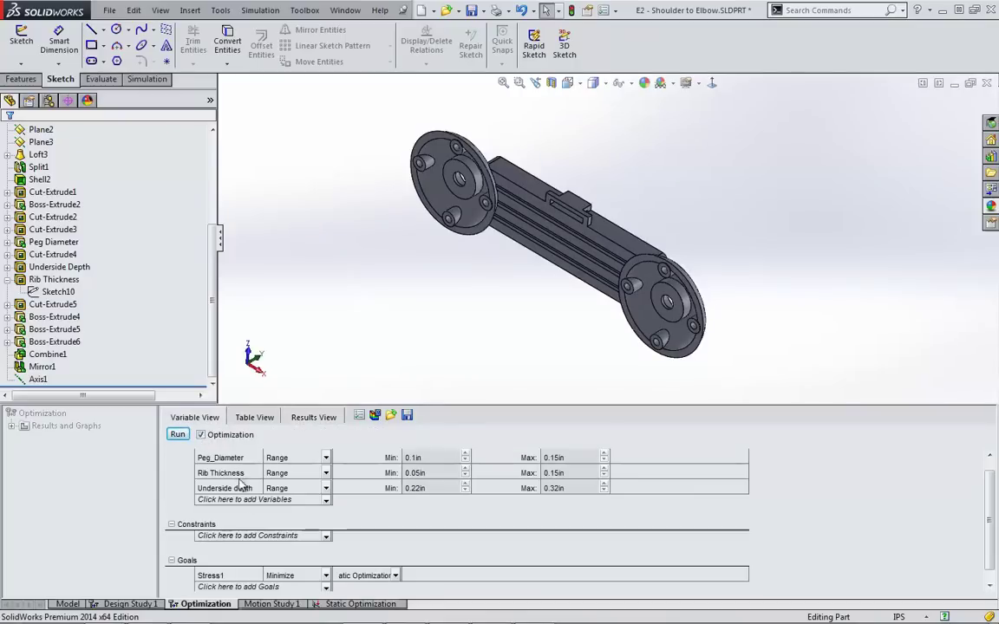
click(251, 538)
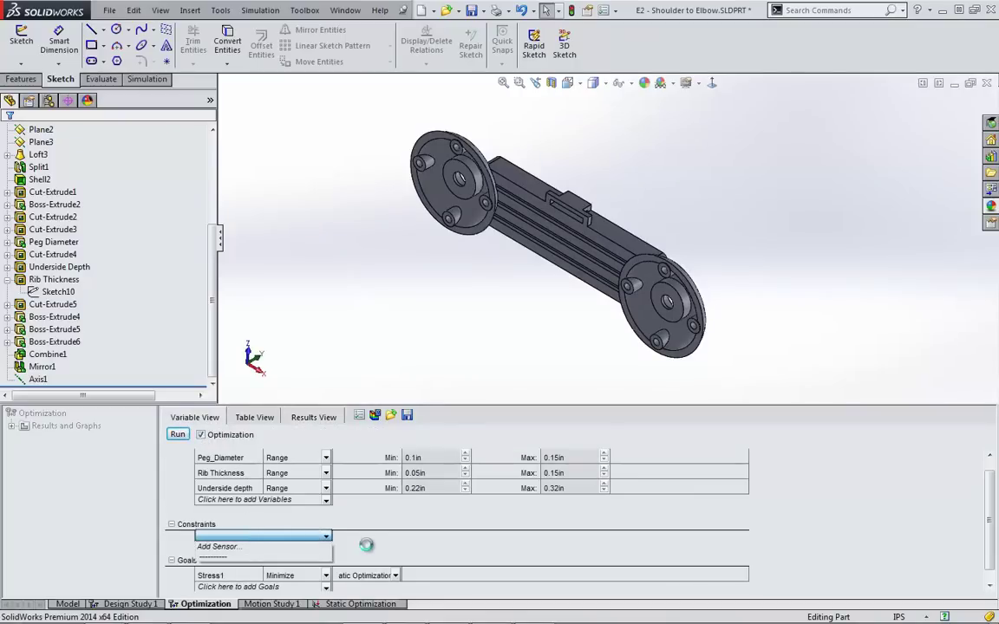
click(247, 577)
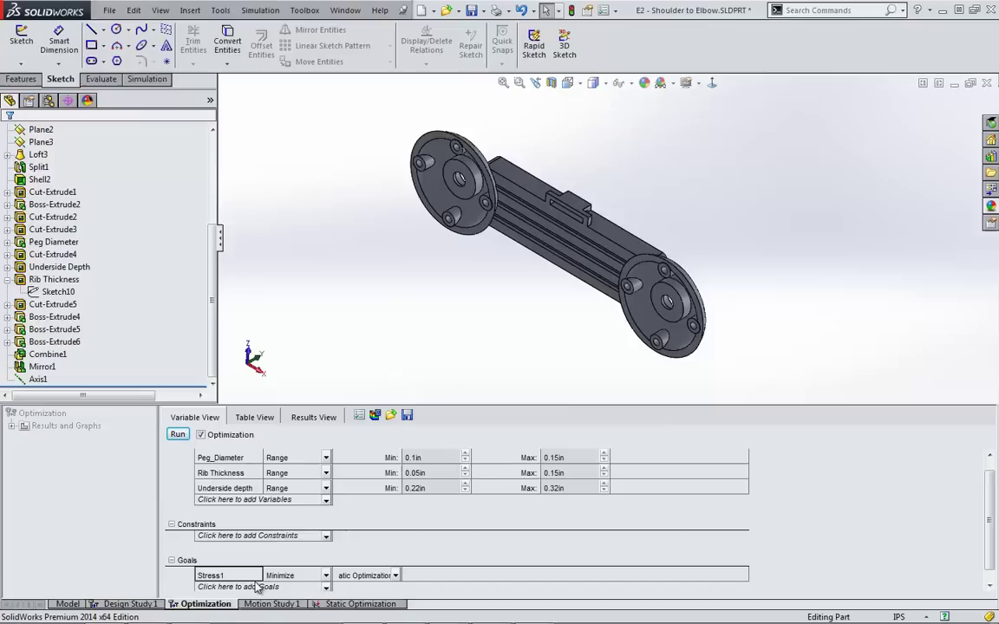
click(274, 538)
click(278, 566)
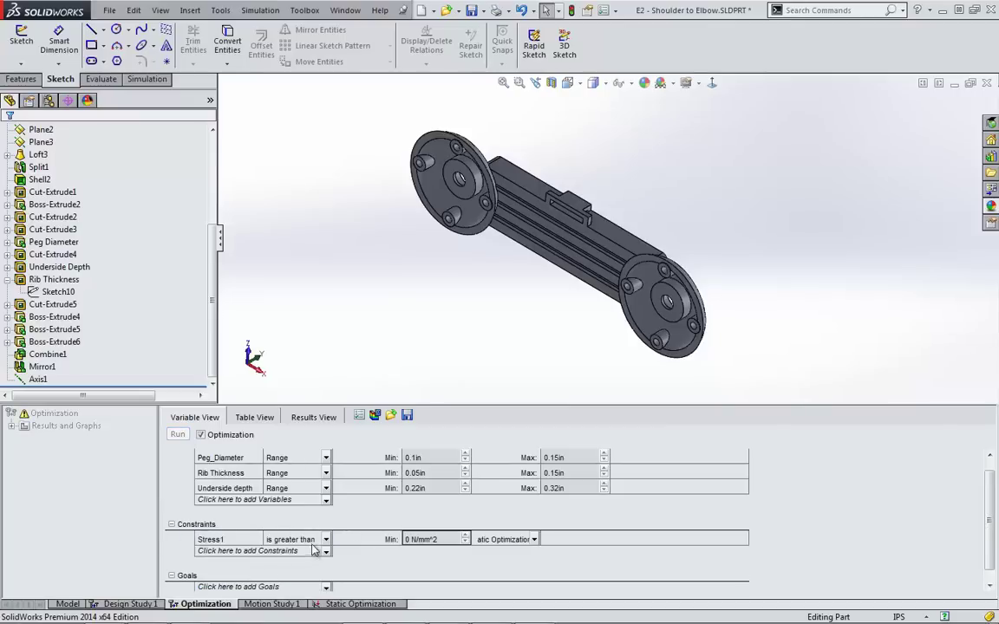
click(327, 544)
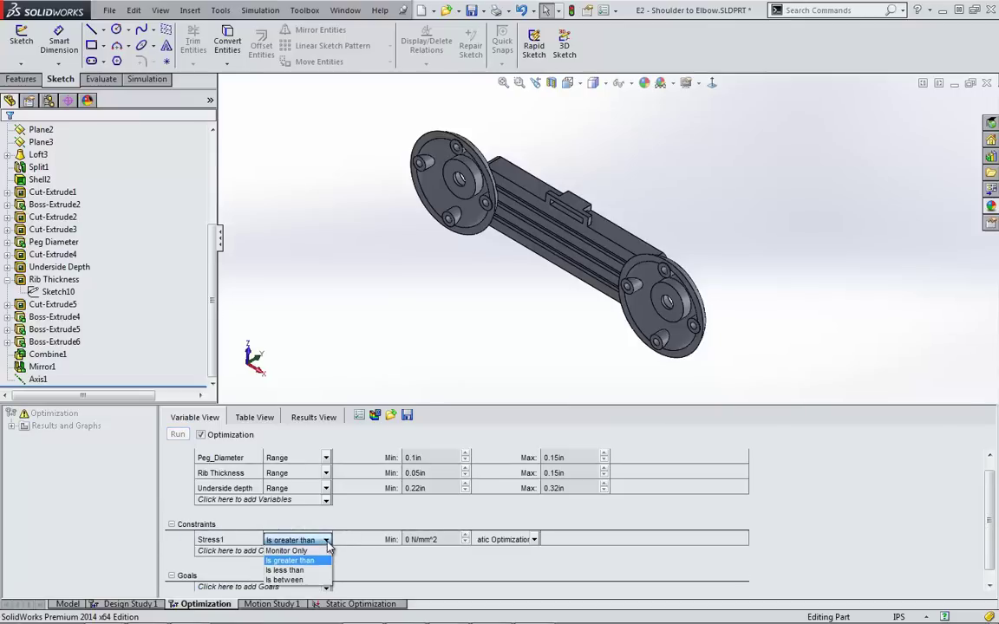
click(287, 567)
click(444, 539)
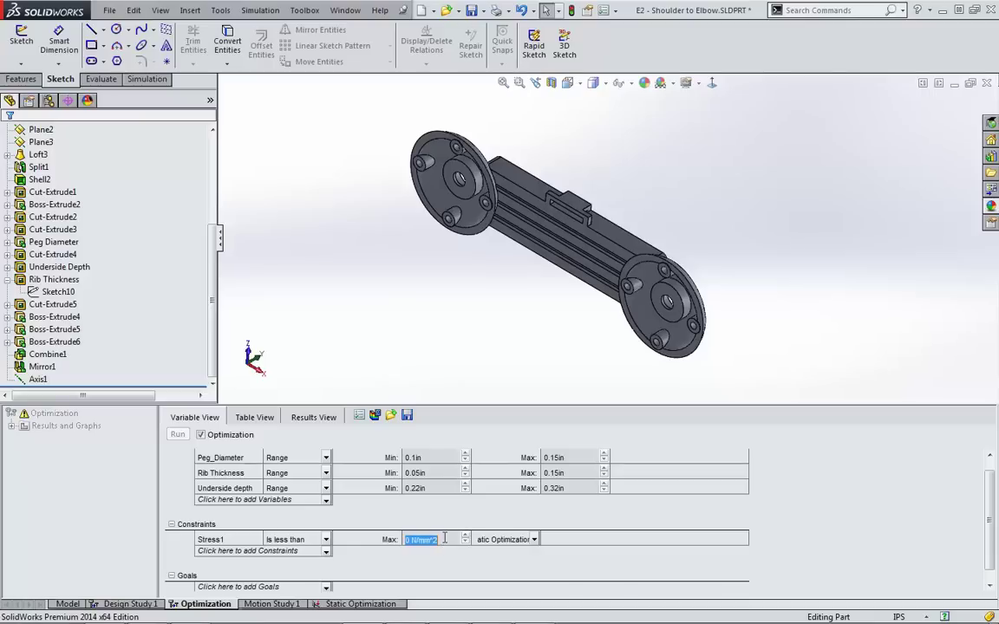
text(2.8)
click(430, 566)
click(450, 539)
Step: Add a Mass1 goal to minimize mass and raise the stress limit to 3 N/mm^2
click(326, 587)
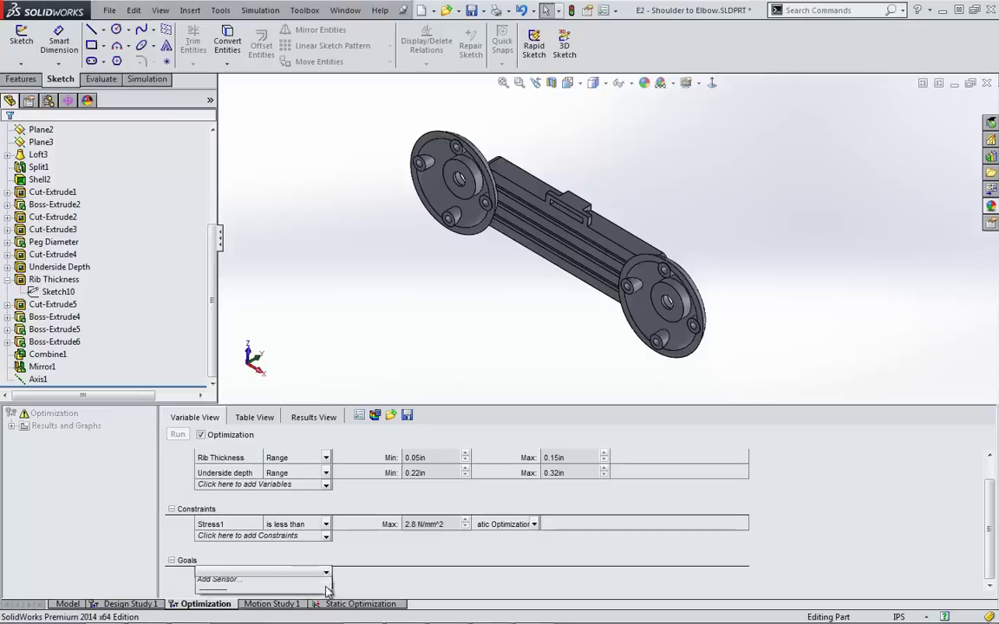
click(324, 584)
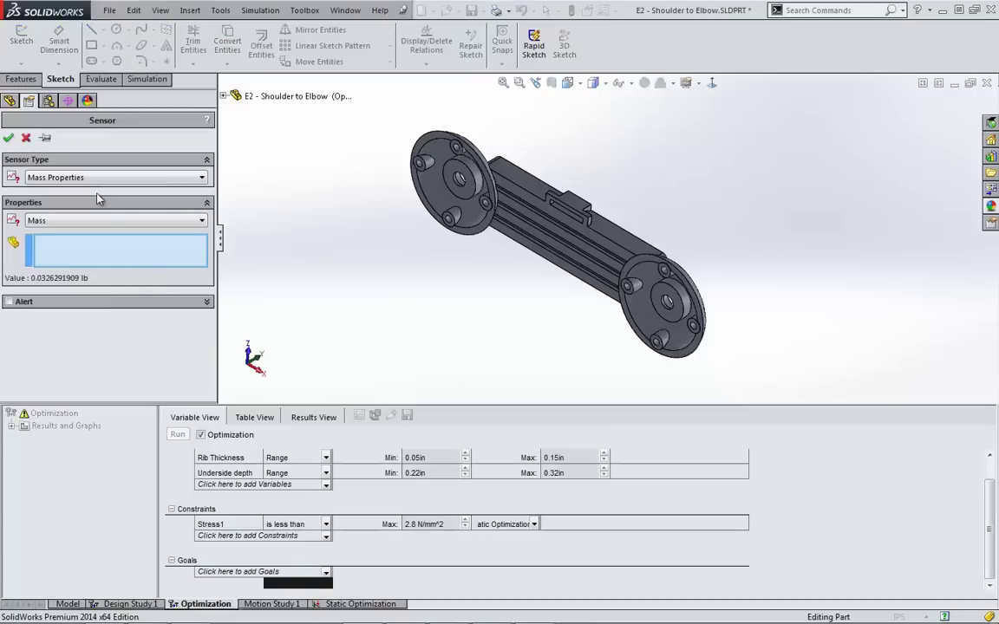
click(9, 138)
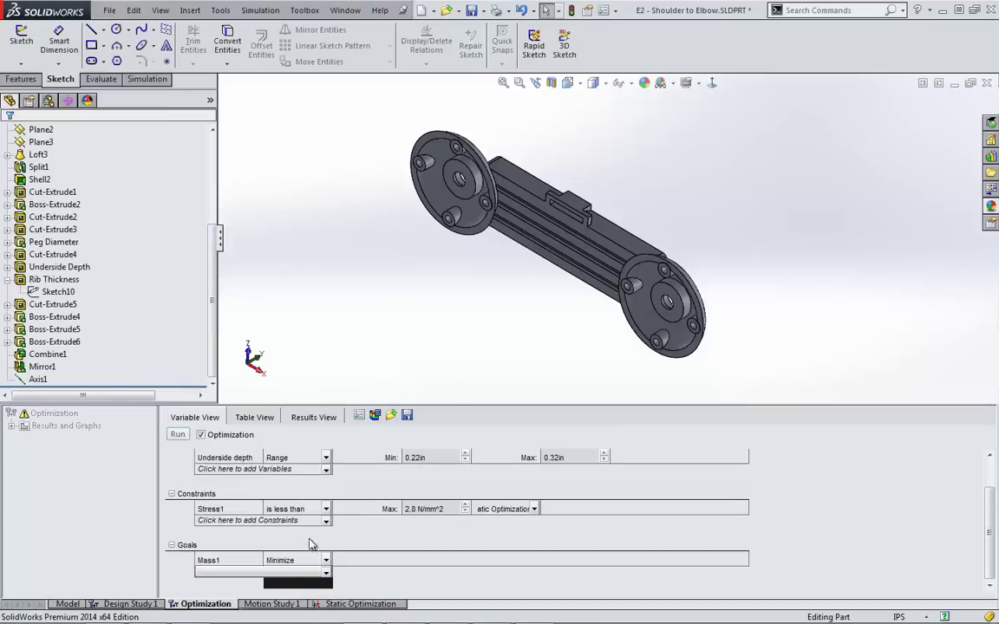
click(465, 506)
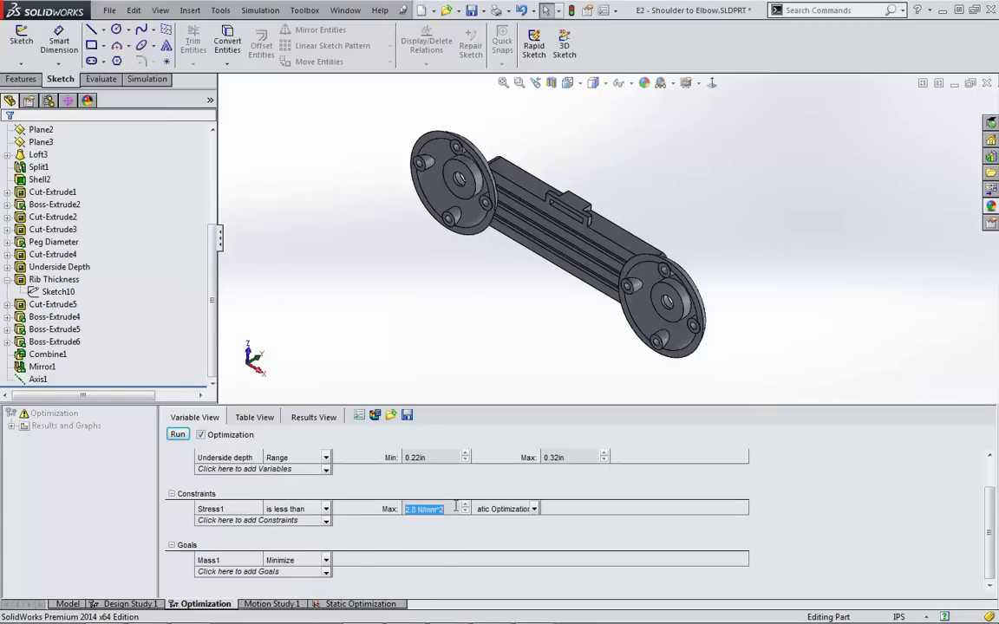
Step: Rerun the study and orbit the optimal part (0.1, 0.1, 0.32 in; 0.0293193 lb)
click(178, 435)
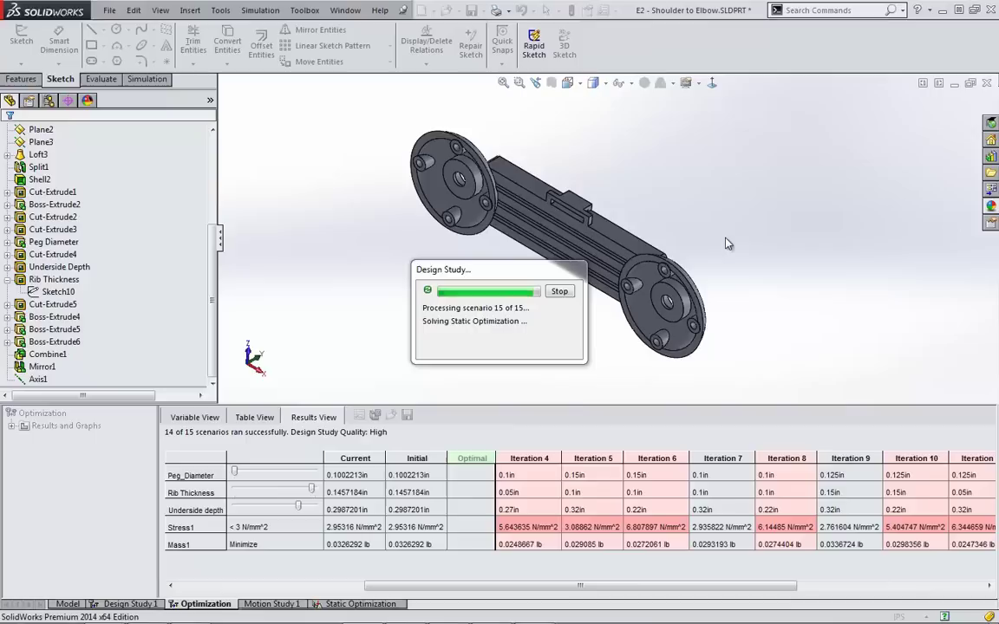
middle_drag(725, 241, 707, 397)
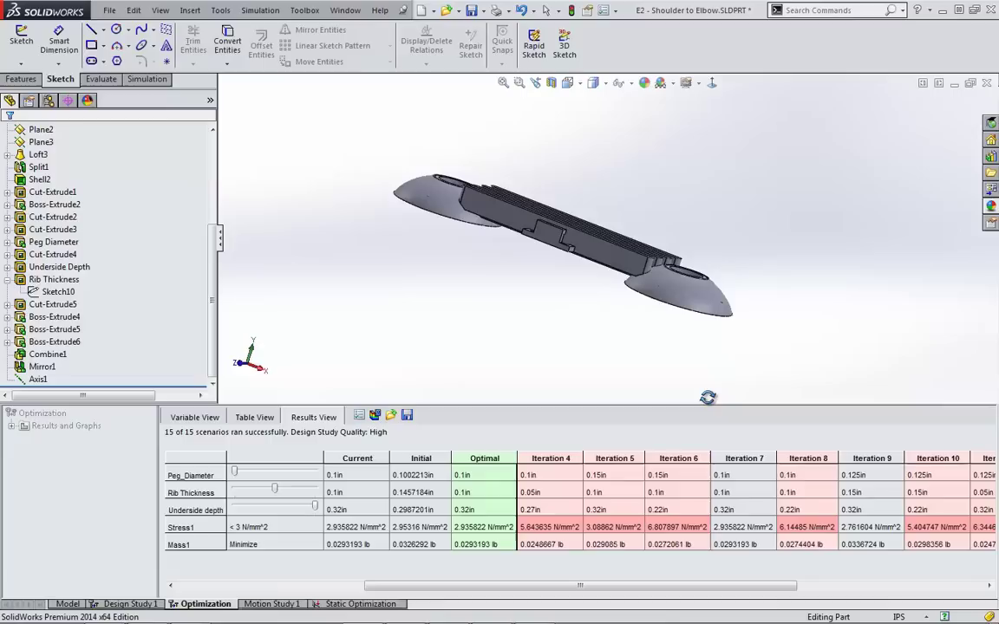
middle_drag(707, 397, 700, 406)
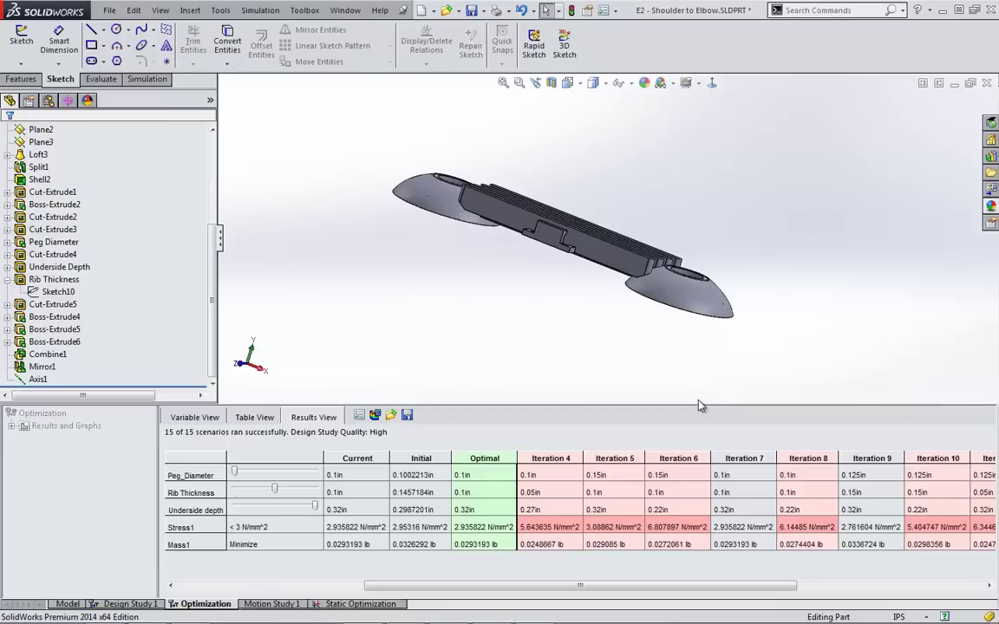